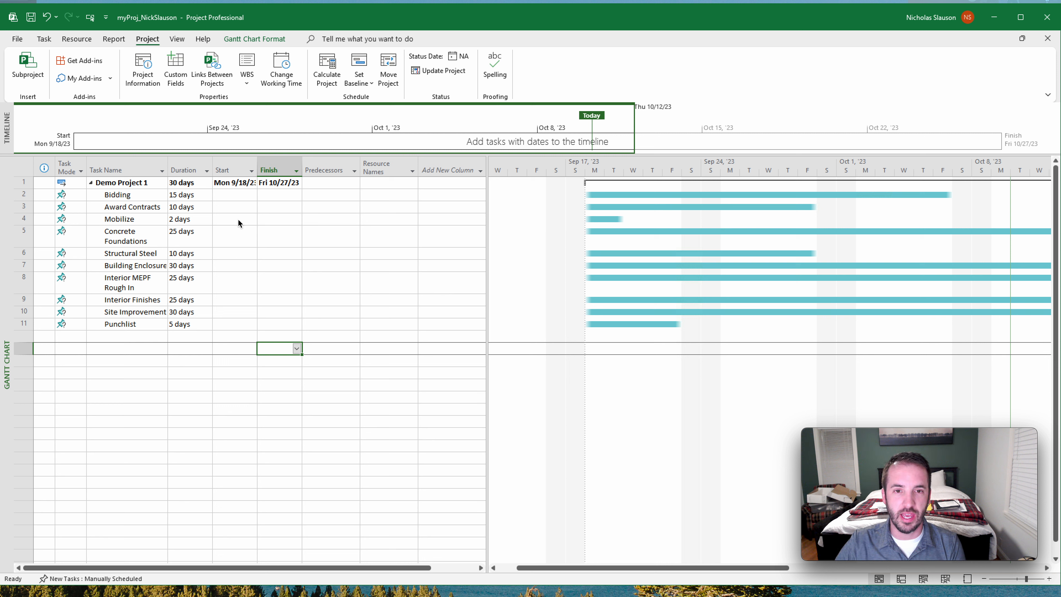
- Set the start date of the Bidding task to 10/10/23
{"action": "left_click", "coordinate": [238, 195]}
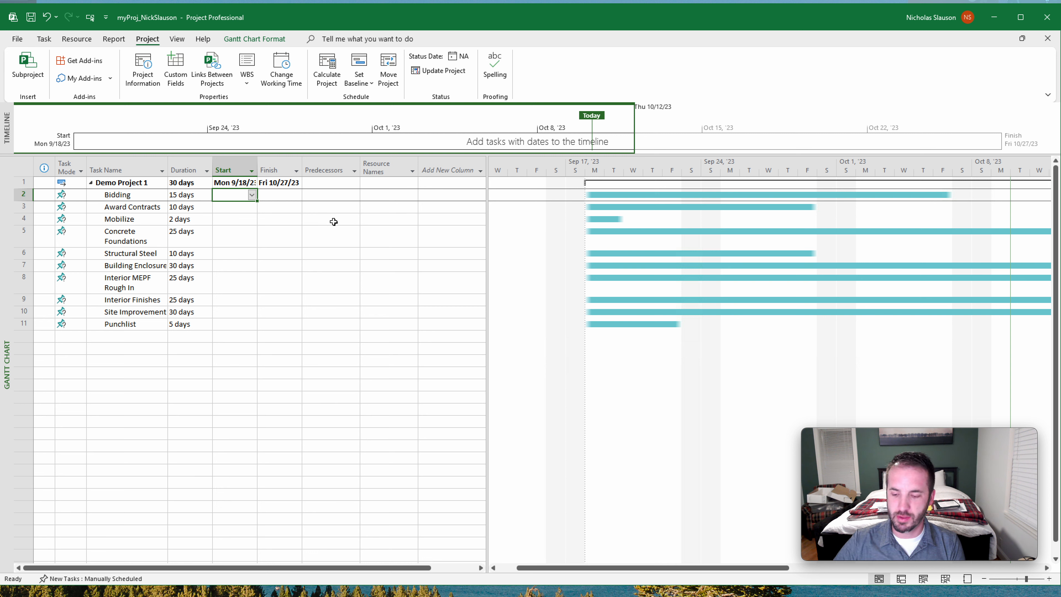
{"action": "type", "text": "9"}
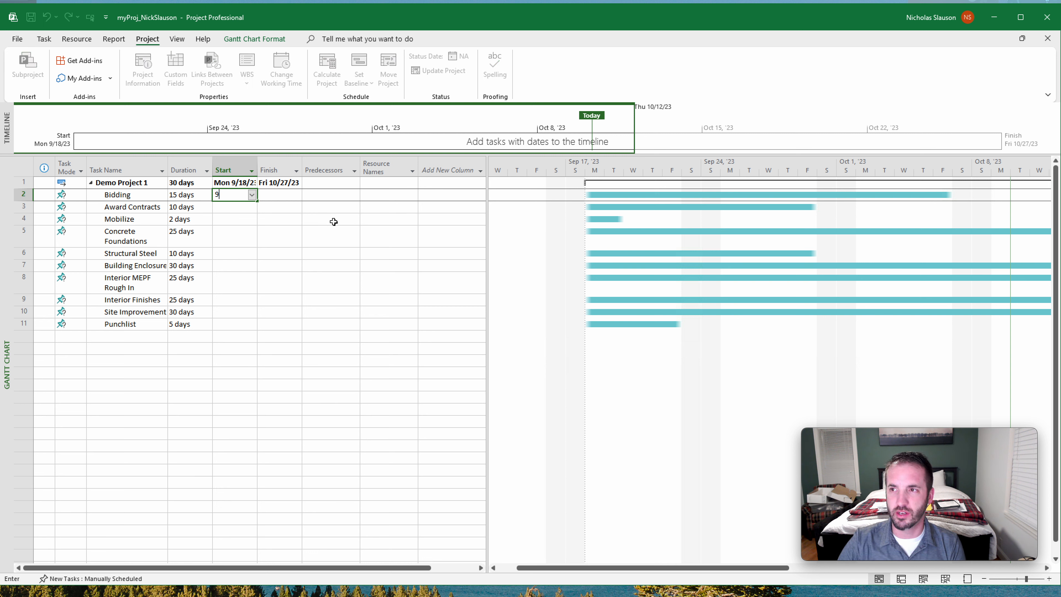
{"action": "key", "text": "BackSpace"}
{"action": "type", "text": "/"}
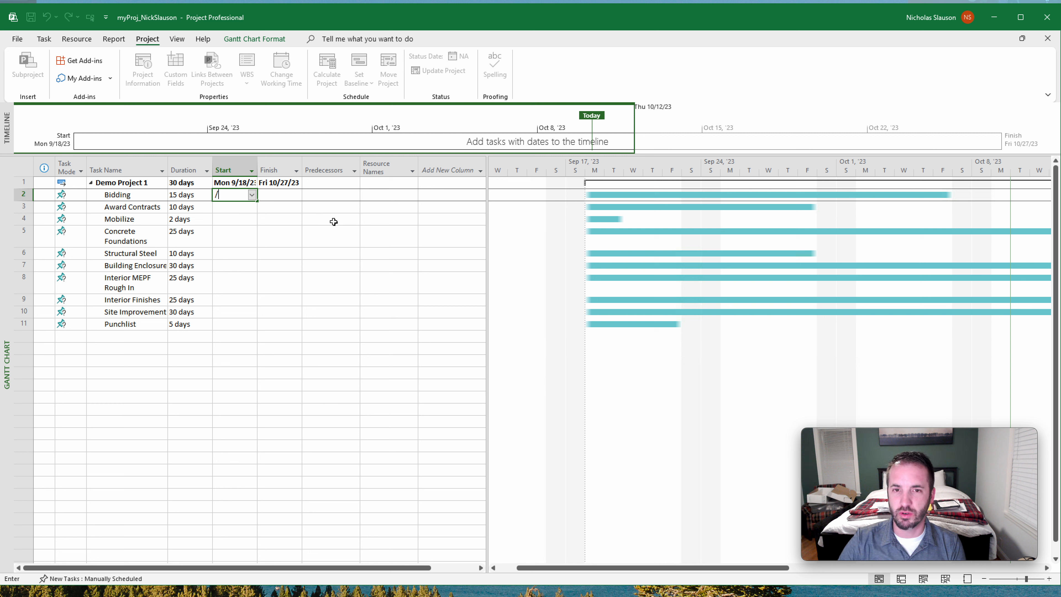
{"action": "key", "text": "BackSpace"}
{"action": "type", "text": "10/10/"}
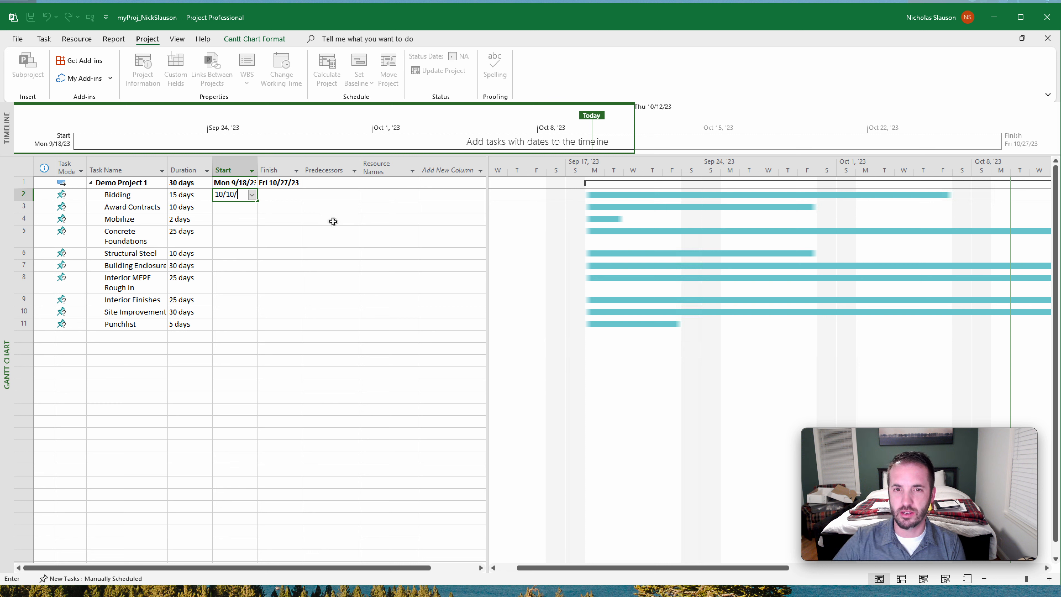
{"action": "type", "text": "23"}
{"action": "key", "text": "Return"}
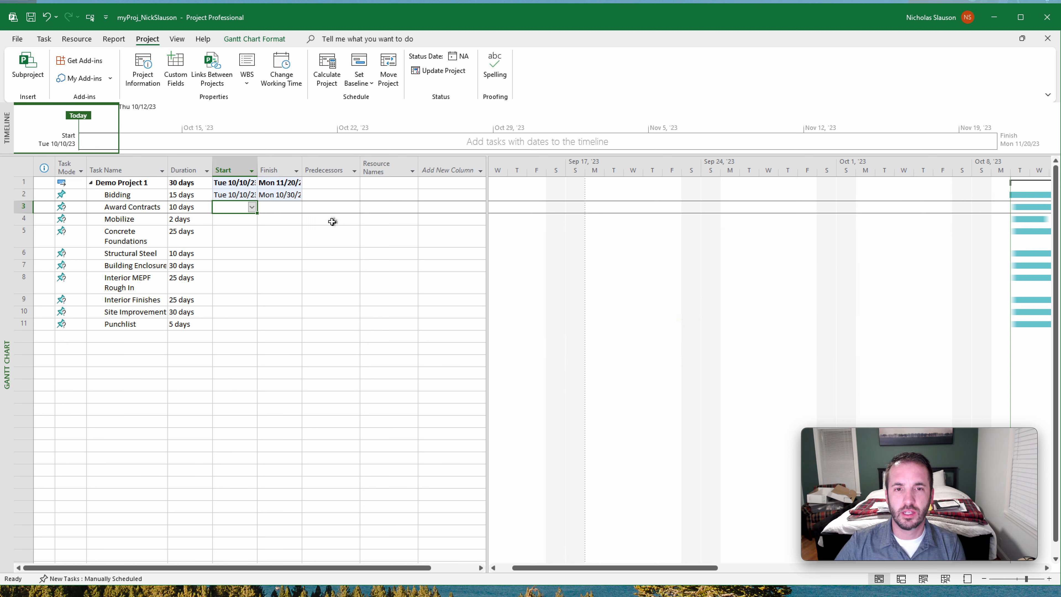
- Change the task mode of Bidding and Award Contracts to Auto Scheduled
{"action": "left_click", "coordinate": [75, 195]}
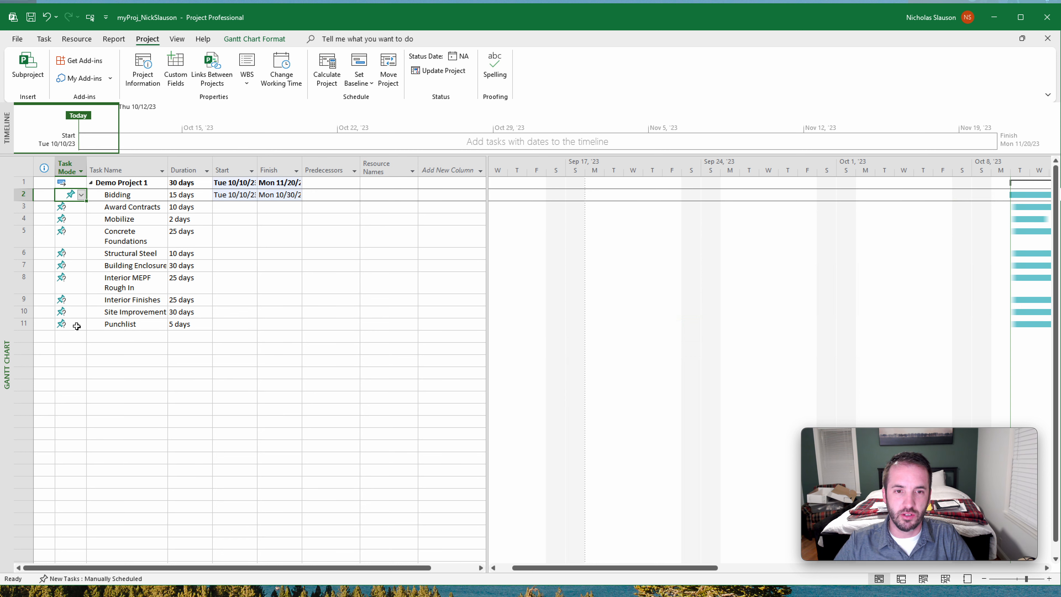
{"action": "left_click", "coordinate": [77, 326], "text": "shift"}
{"action": "left_click", "coordinate": [81, 195]}
{"action": "left_click", "coordinate": [81, 213]}
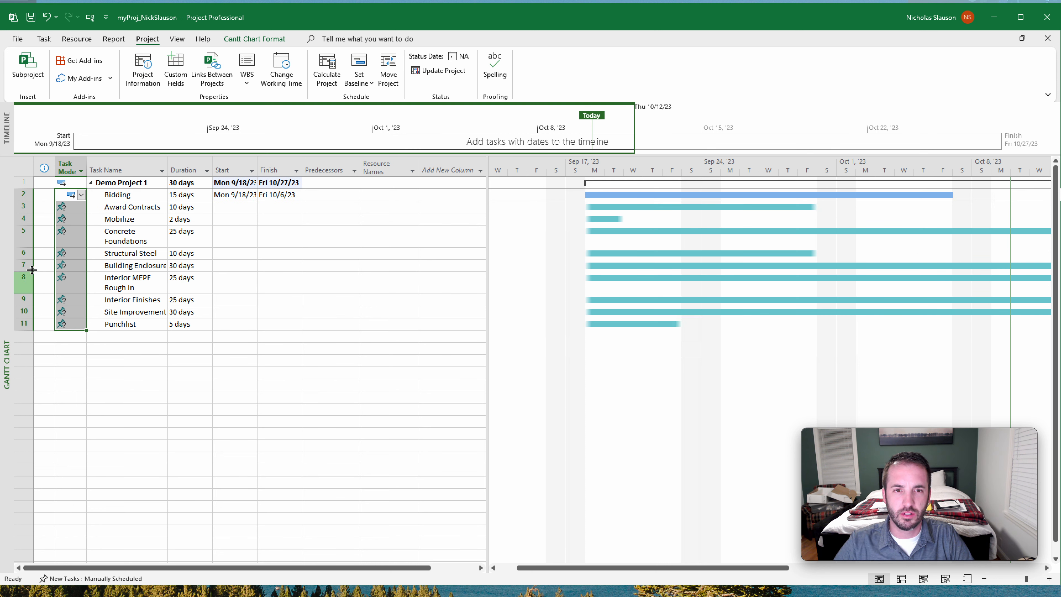
{"action": "left_click", "coordinate": [72, 207]}
{"action": "left_click", "coordinate": [81, 206]}
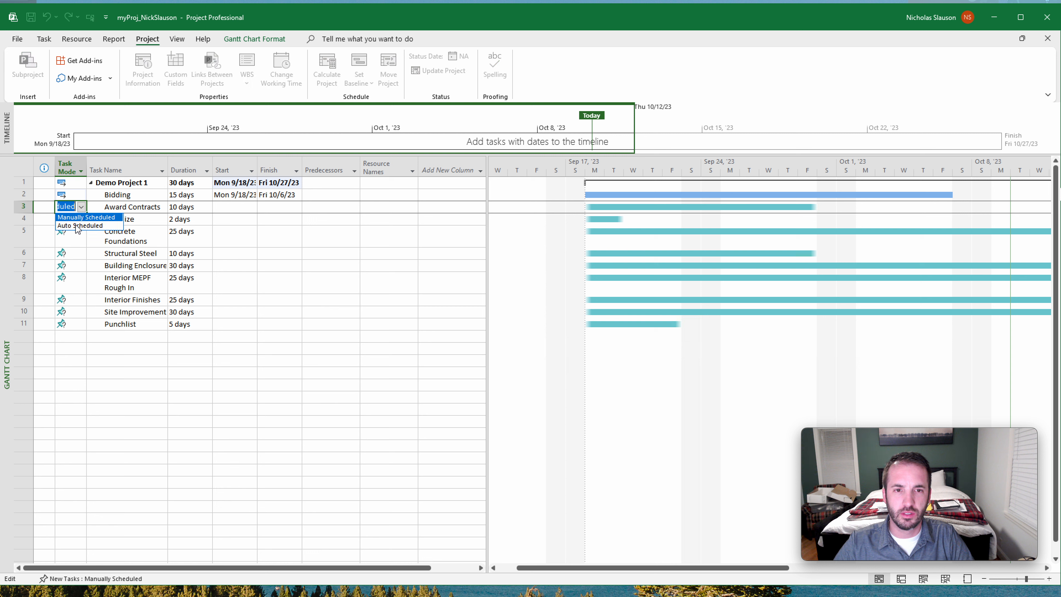
{"action": "left_click", "coordinate": [74, 226]}
- Change the task mode of Concrete Foundations and Structural Steel to Auto Scheduled
{"action": "left_click", "coordinate": [72, 221]}
{"action": "left_click", "coordinate": [77, 236]}
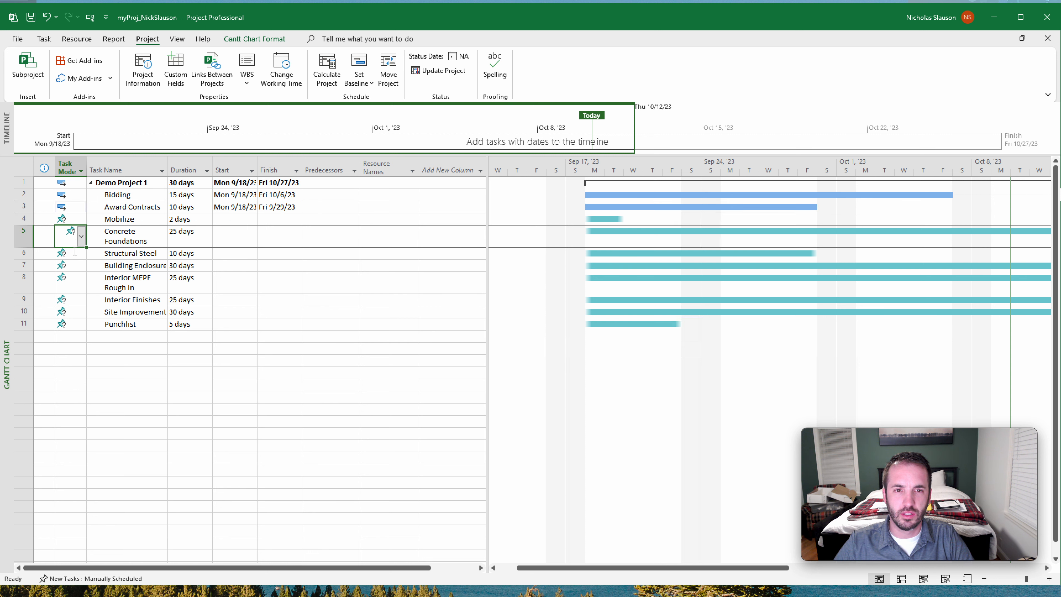
{"action": "left_click", "coordinate": [74, 324], "text": "shift"}
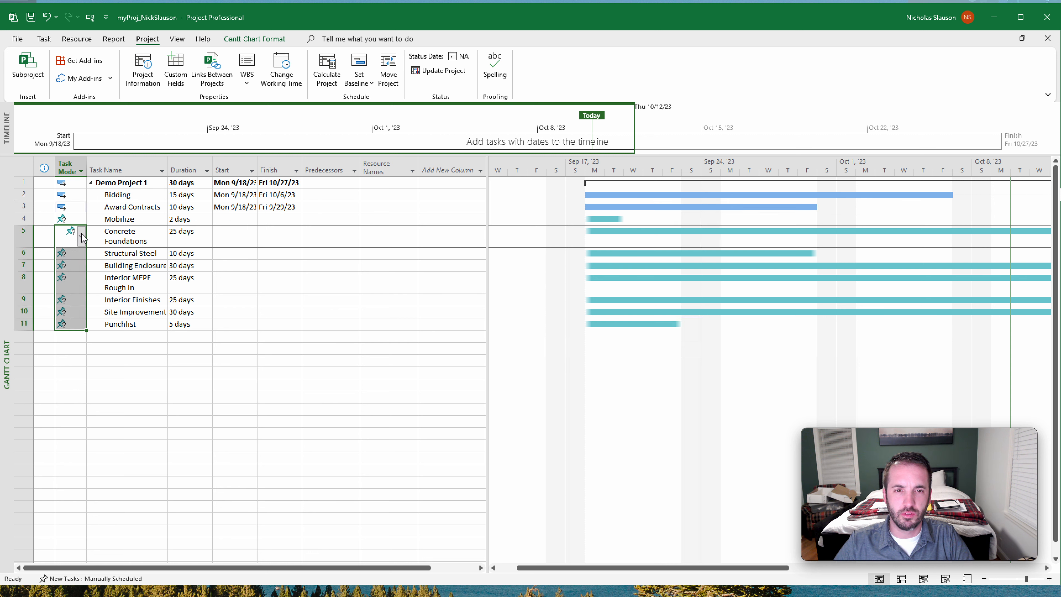
{"action": "left_click", "coordinate": [82, 238]}
{"action": "left_click", "coordinate": [79, 260]}
{"action": "left_click", "coordinate": [71, 252]}
{"action": "left_click", "coordinate": [81, 253]}
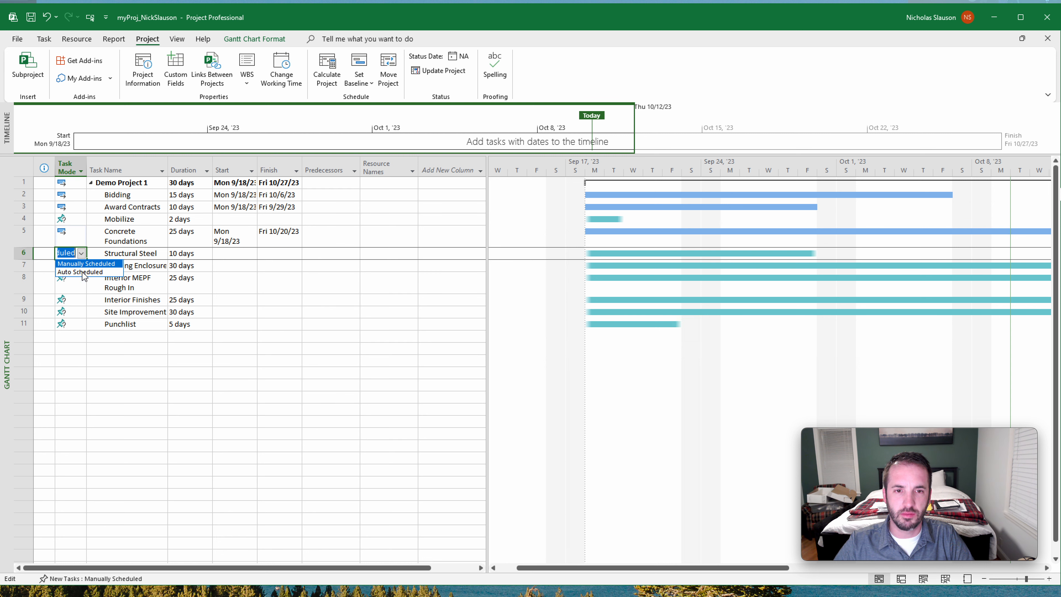
{"action": "left_click", "coordinate": [83, 272]}
- Change the task mode of Building Enclosure and Interior Finishes to Auto Scheduled
{"action": "left_click", "coordinate": [71, 265]}
{"action": "left_click", "coordinate": [81, 264]}
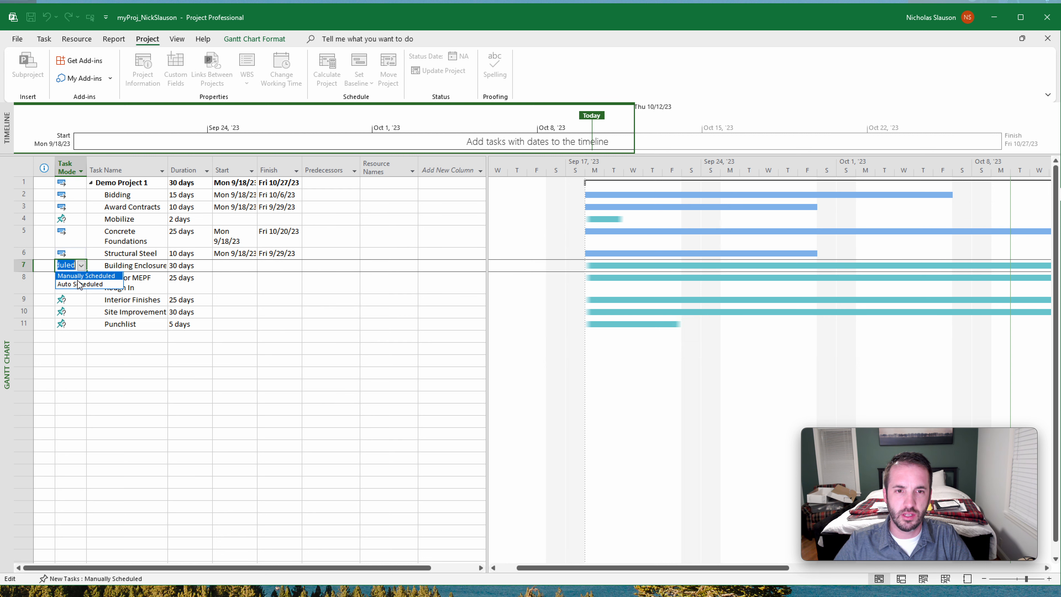
{"action": "left_click", "coordinate": [79, 284]}
{"action": "left_click", "coordinate": [80, 277]}
{"action": "left_click", "coordinate": [80, 293]}
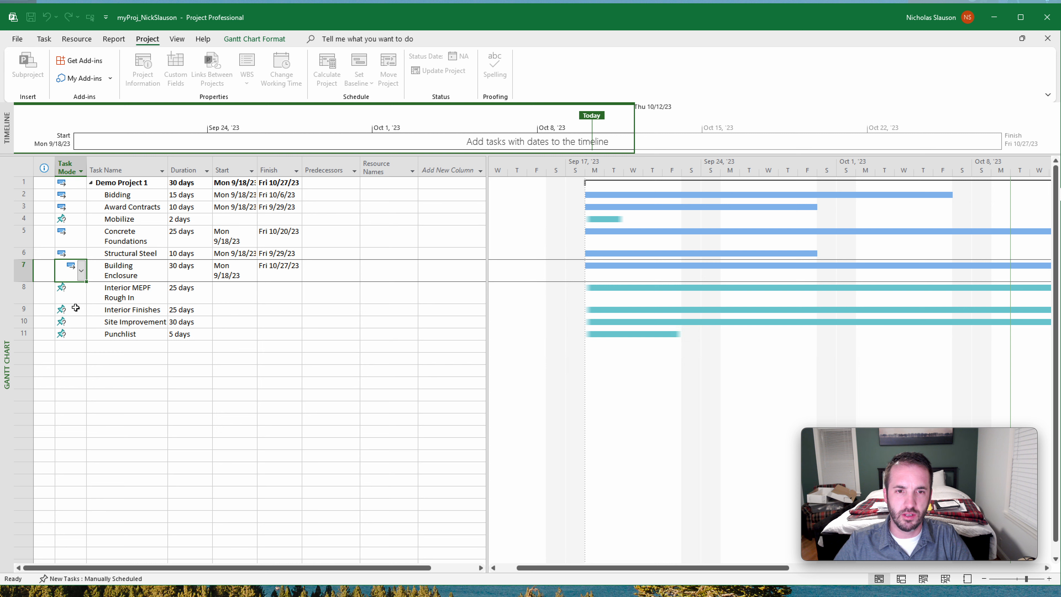
{"action": "left_click", "coordinate": [76, 307]}
{"action": "left_click", "coordinate": [81, 309]}
{"action": "left_click", "coordinate": [77, 325]}
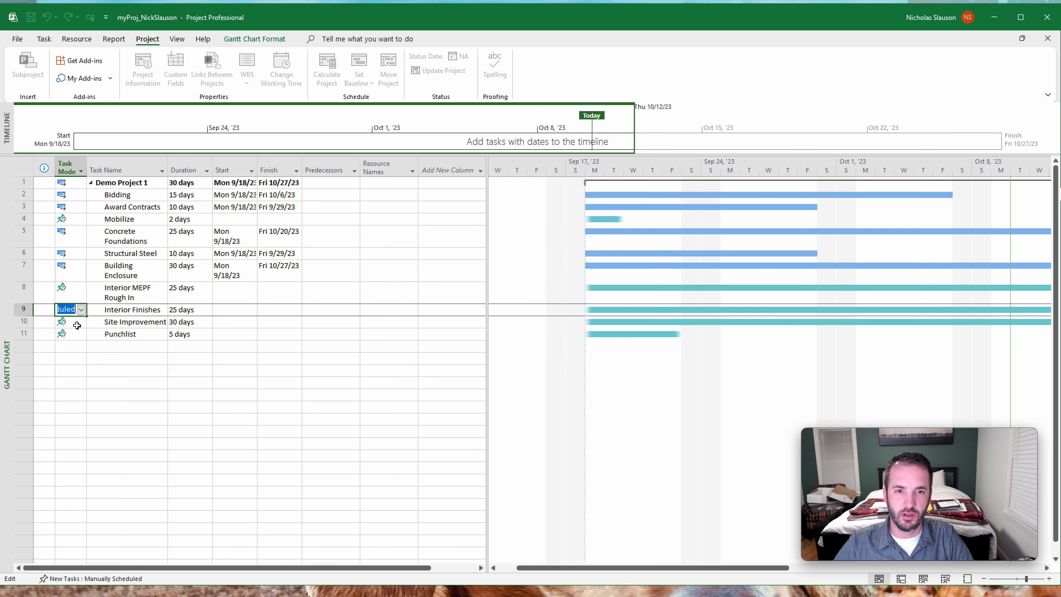
{"action": "left_click", "coordinate": [82, 310]}
{"action": "left_click", "coordinate": [80, 330]}
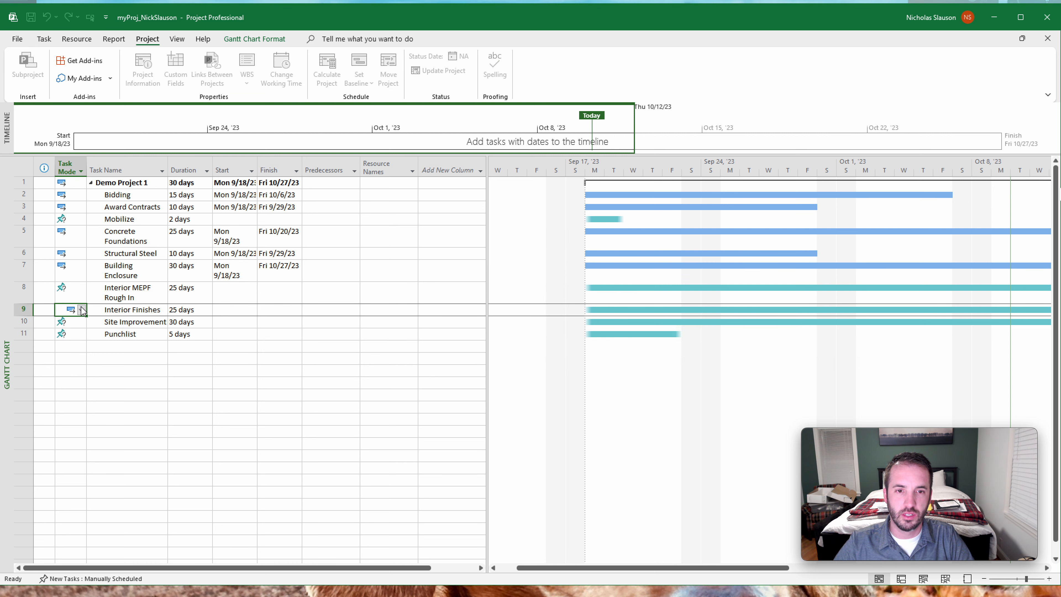
- Change the task mode of Interior MEPF Rough In and Site Improvements to Auto Scheduled
{"action": "left_click", "coordinate": [86, 297]}
{"action": "left_click", "coordinate": [81, 293]}
{"action": "left_click", "coordinate": [79, 318]}
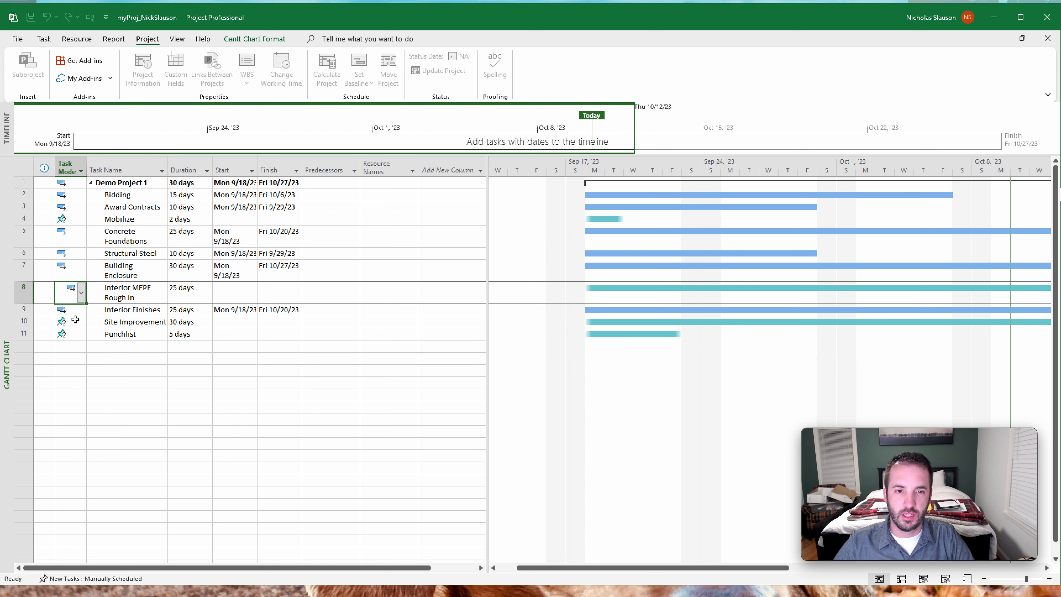
{"action": "left_click", "coordinate": [82, 325]}
{"action": "left_click", "coordinate": [81, 322]}
{"action": "left_click", "coordinate": [79, 340]}
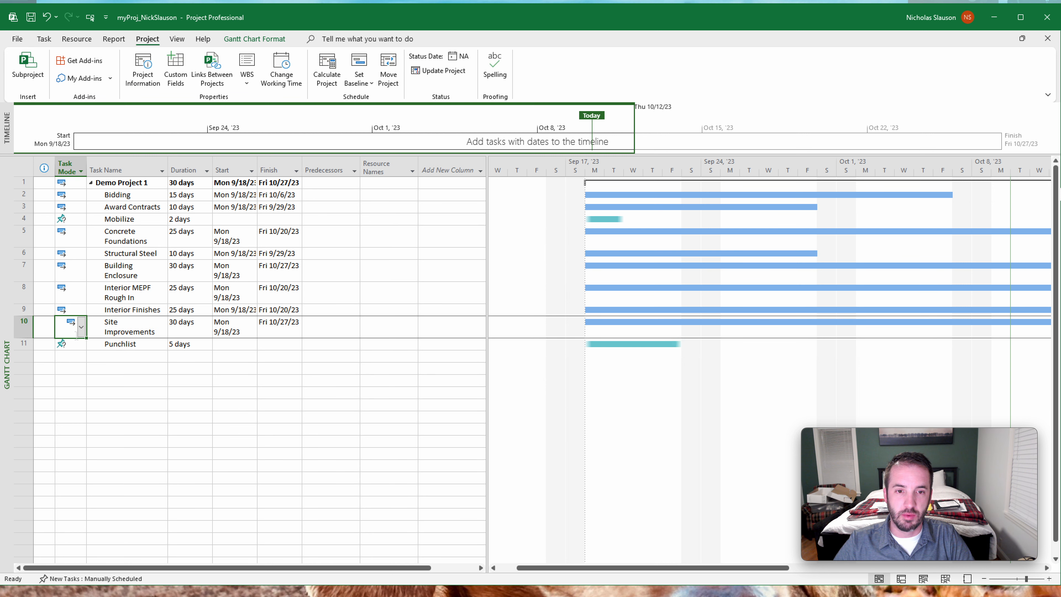
- Change the task mode of Punchlist to Auto Scheduled
{"action": "left_click", "coordinate": [82, 344]}
{"action": "left_click", "coordinate": [82, 345]}
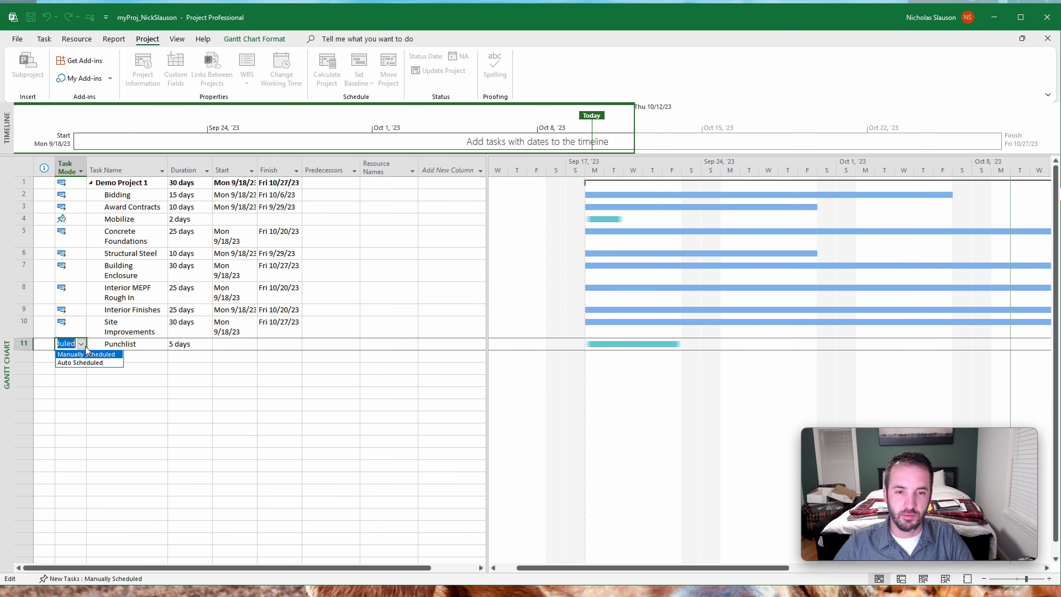
{"action": "left_click", "coordinate": [90, 362]}
- Set the default scheduling mode for new tasks to Auto Scheduled
{"action": "left_click", "coordinate": [118, 583]}
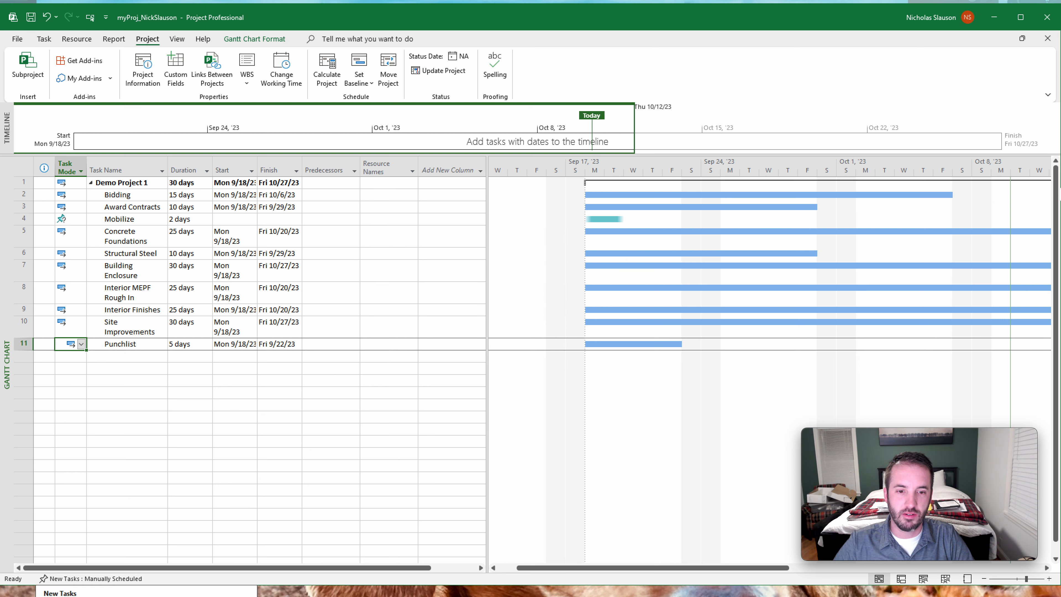
{"action": "left_click", "coordinate": [117, 589]}
{"action": "left_click", "coordinate": [160, 452]}
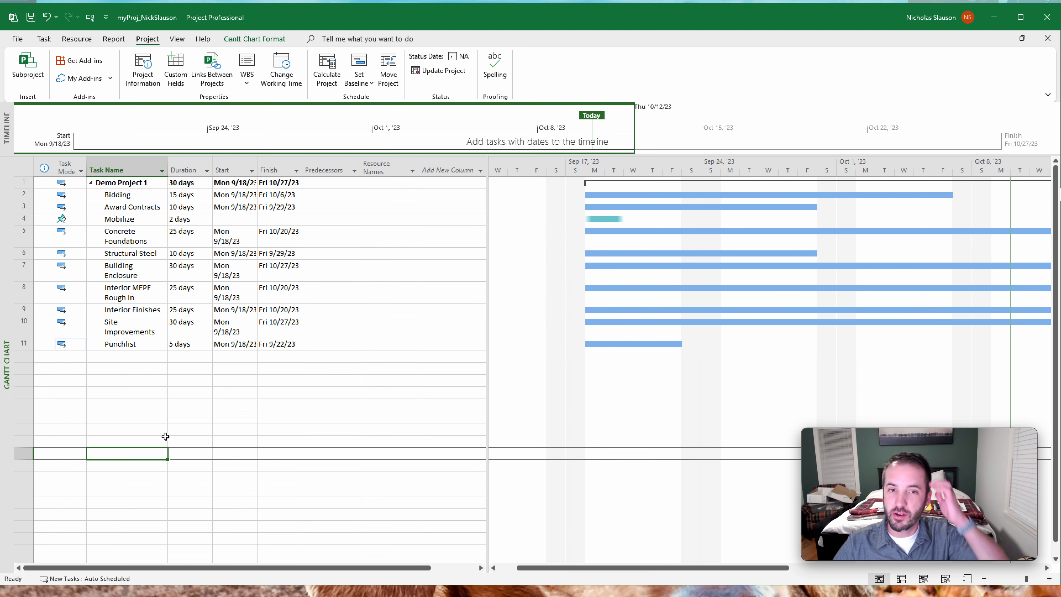
- Change the task mode of Mobilize to Auto Scheduled
{"action": "left_click", "coordinate": [80, 220]}
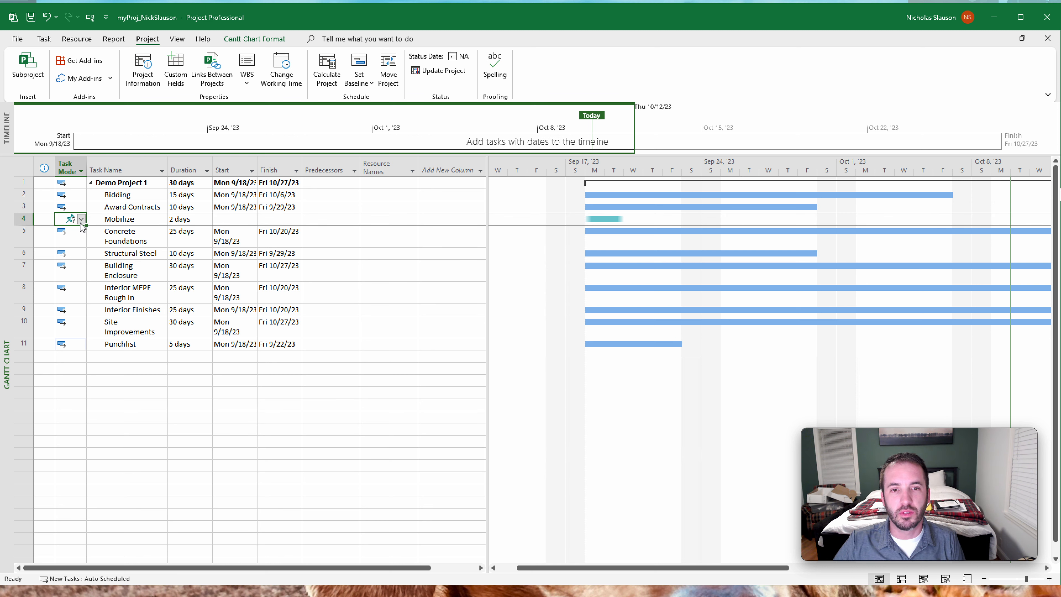
{"action": "left_click", "coordinate": [81, 218]}
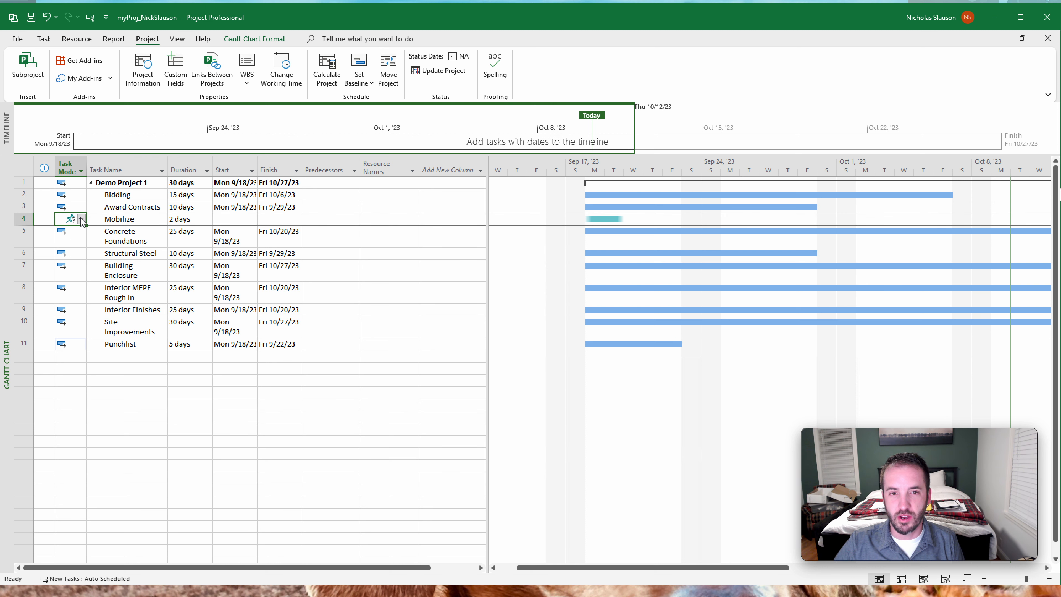
{"action": "left_click", "coordinate": [71, 237]}
{"action": "left_click", "coordinate": [410, 229]}
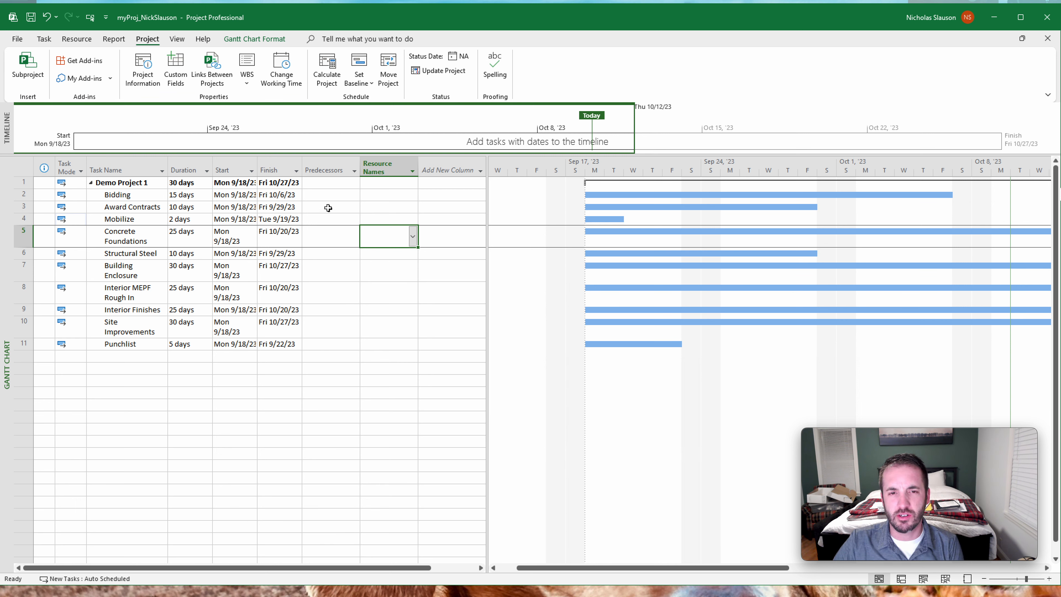
- Browse the fields available for adding a new column to the task table, without adding one
{"action": "left_click", "coordinate": [326, 195]}
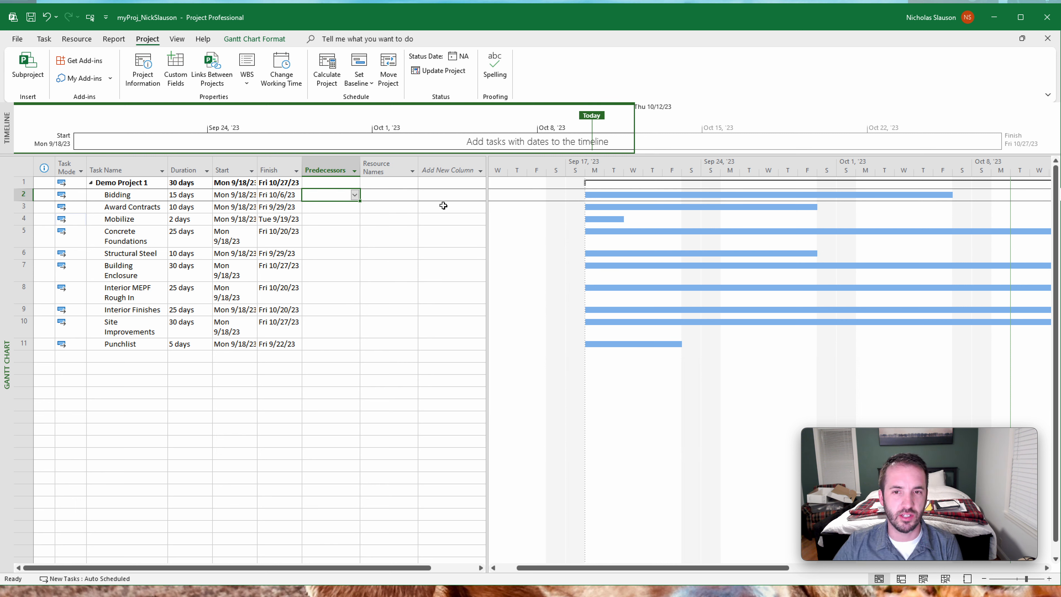
{"action": "left_click", "coordinate": [453, 170]}
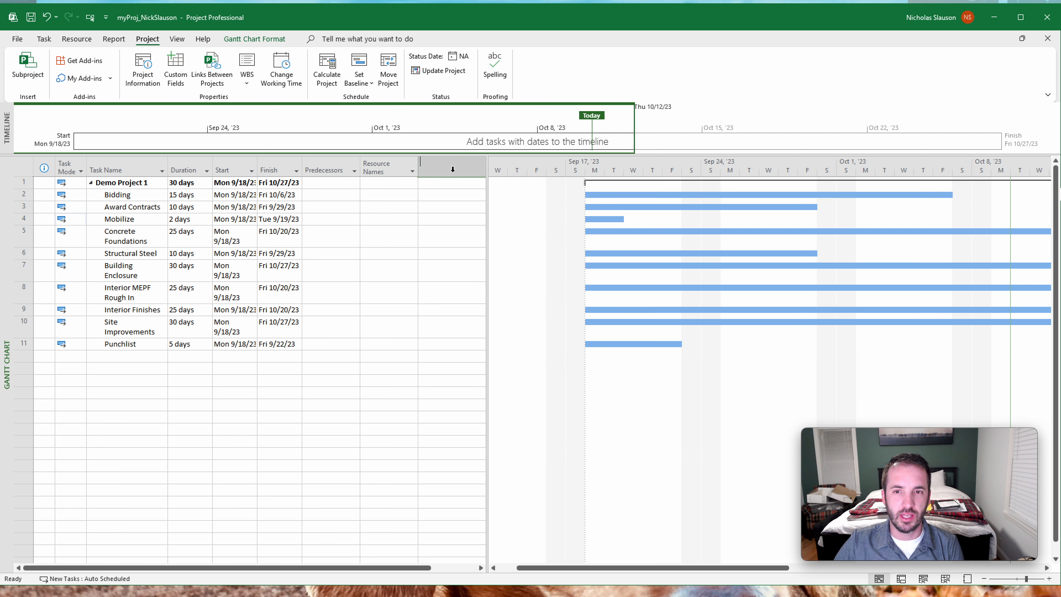
{"action": "scroll", "coordinate": [445, 335], "scroll_direction": "down", "scroll_amount": 20}
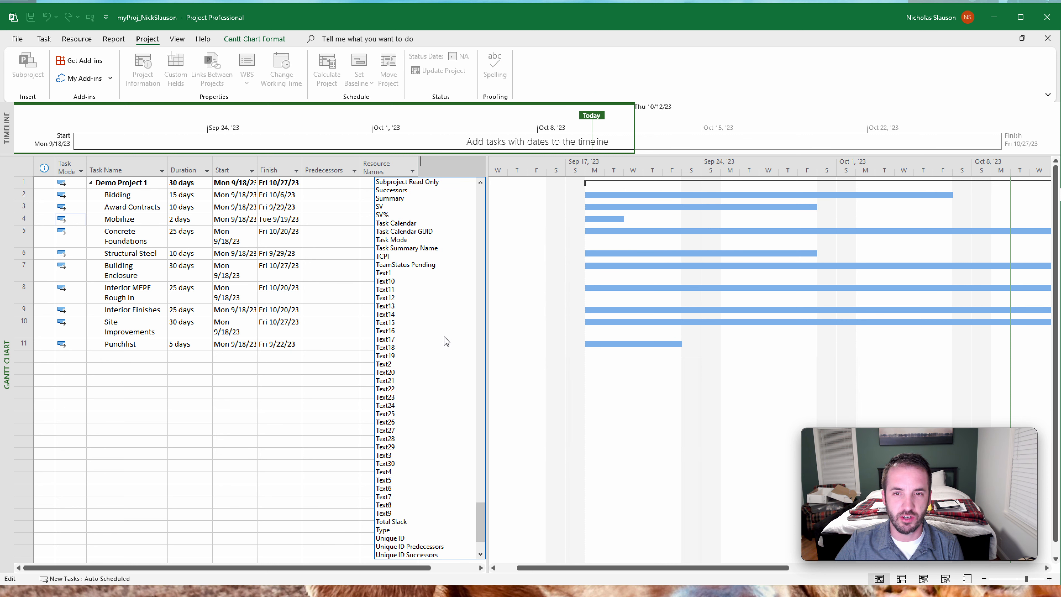
{"action": "scroll", "coordinate": [445, 336], "scroll_direction": "up", "scroll_amount": 10}
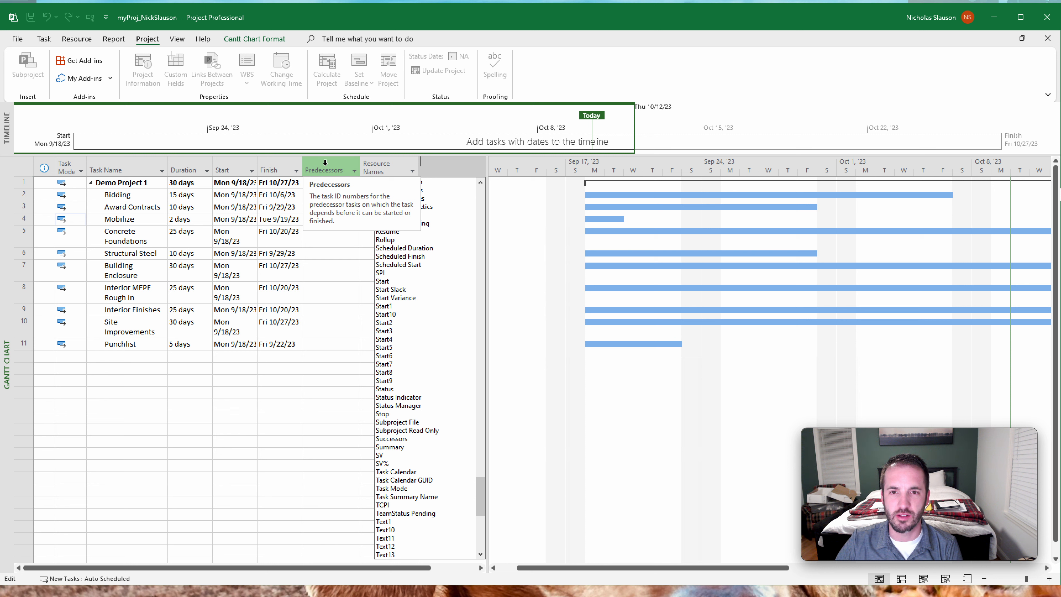
{"action": "left_click", "coordinate": [328, 205]}
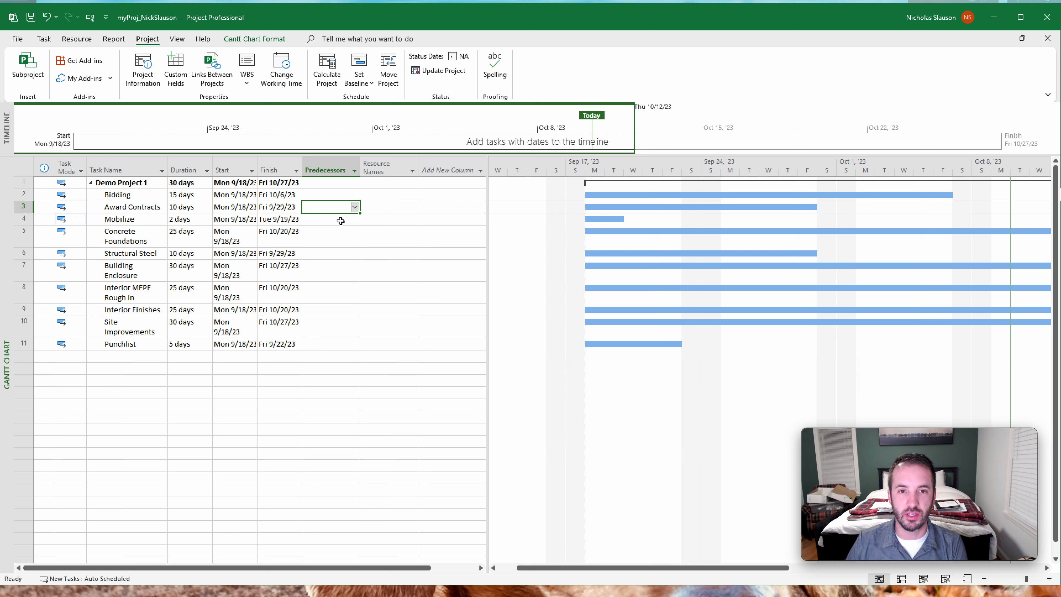
- Link Award Contracts to Bidding by entering 2 as its predecessor
{"action": "left_click", "coordinate": [335, 195]}
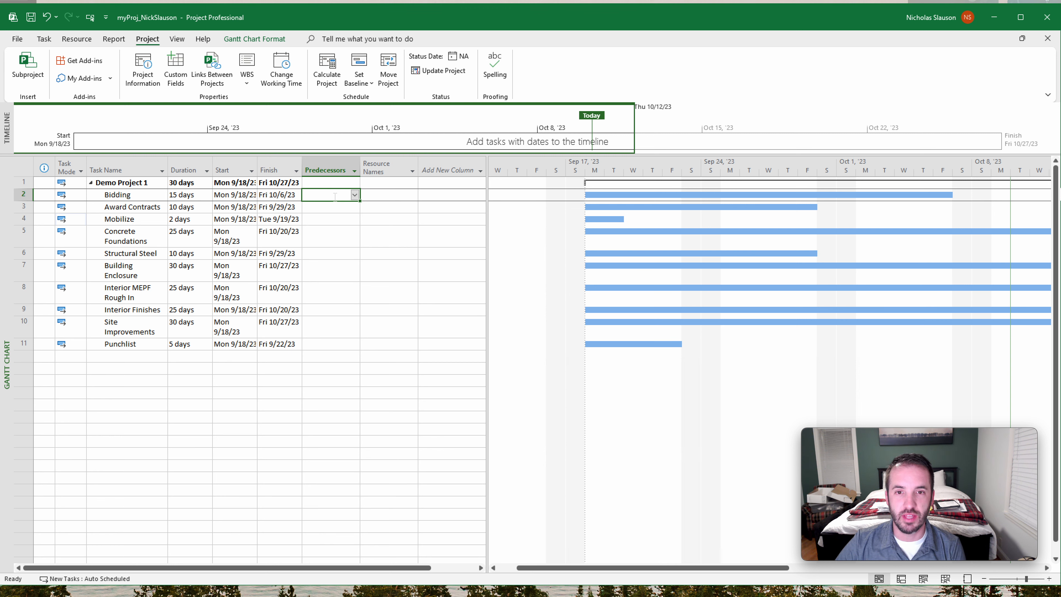
{"action": "key", "text": "Down"}
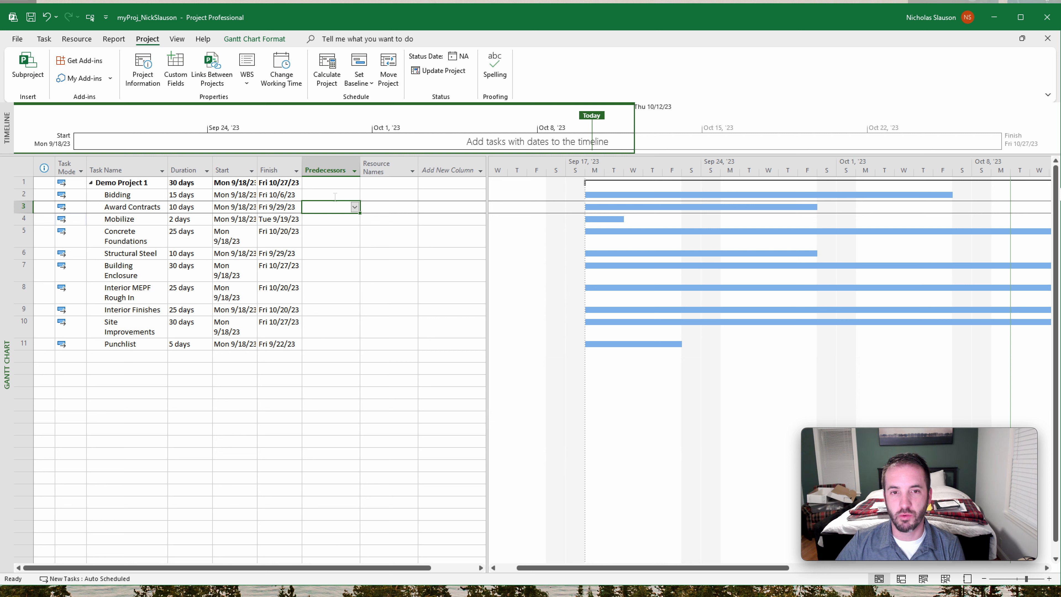
{"action": "type", "text": "2"}
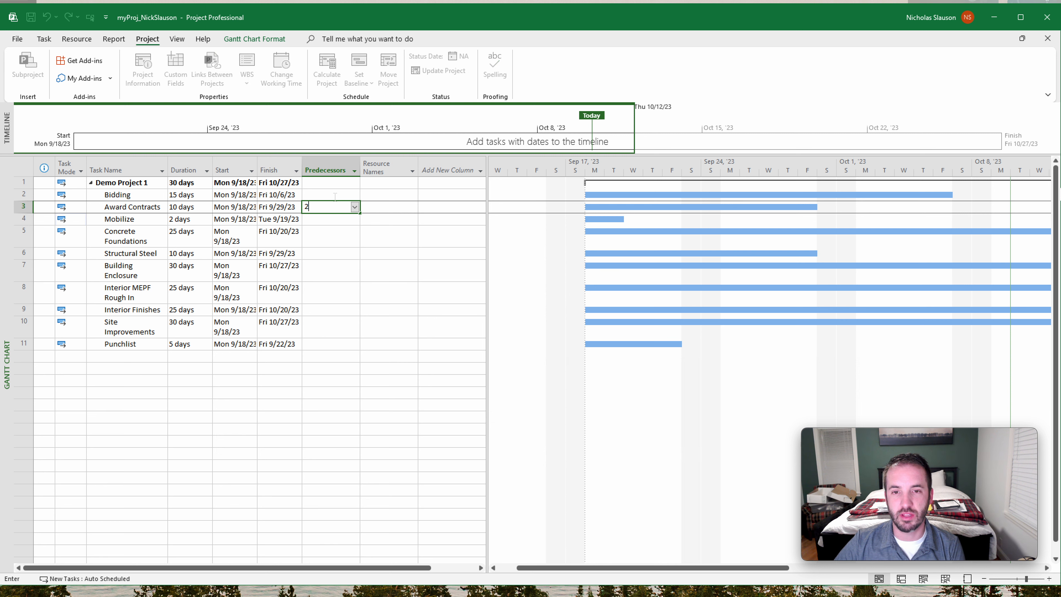
{"action": "key", "text": "Return"}
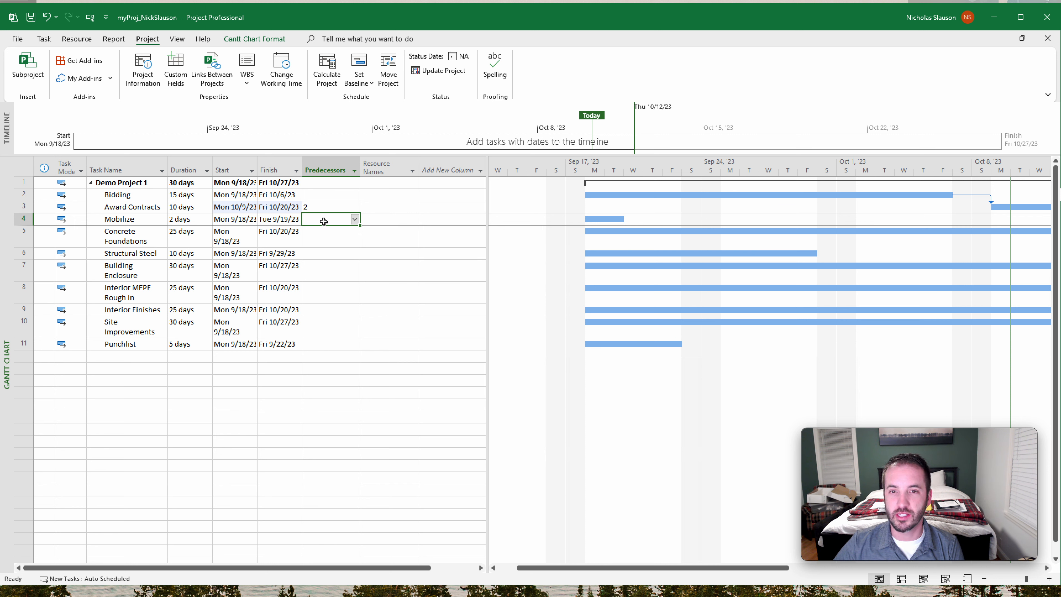
- Enter predecessor 3 for Mobilize and predecessor 4 for Concrete Foundations
{"action": "type", "text": "3"}
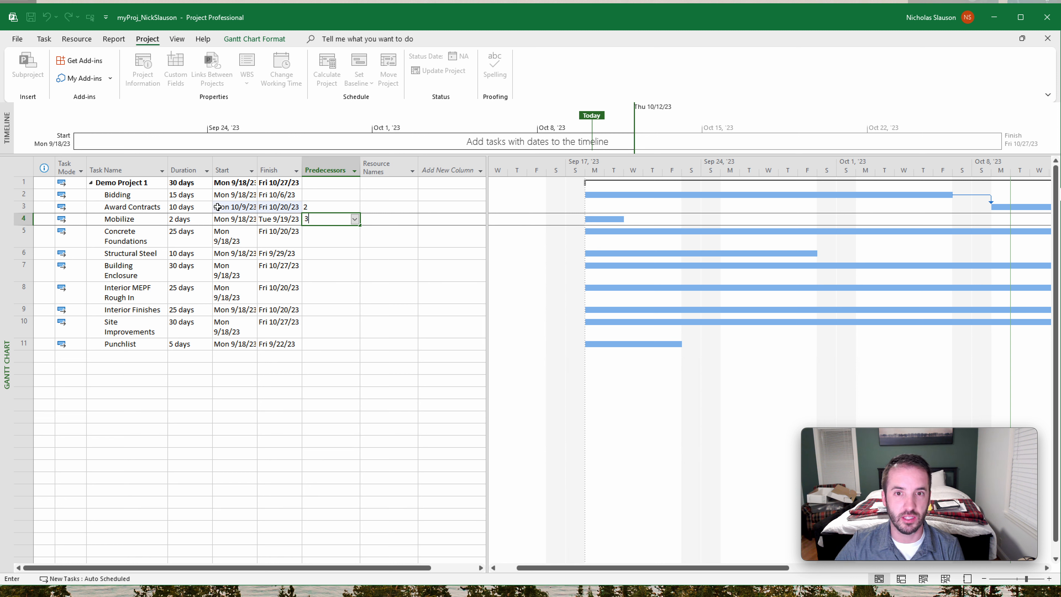
{"action": "key", "text": "Return"}
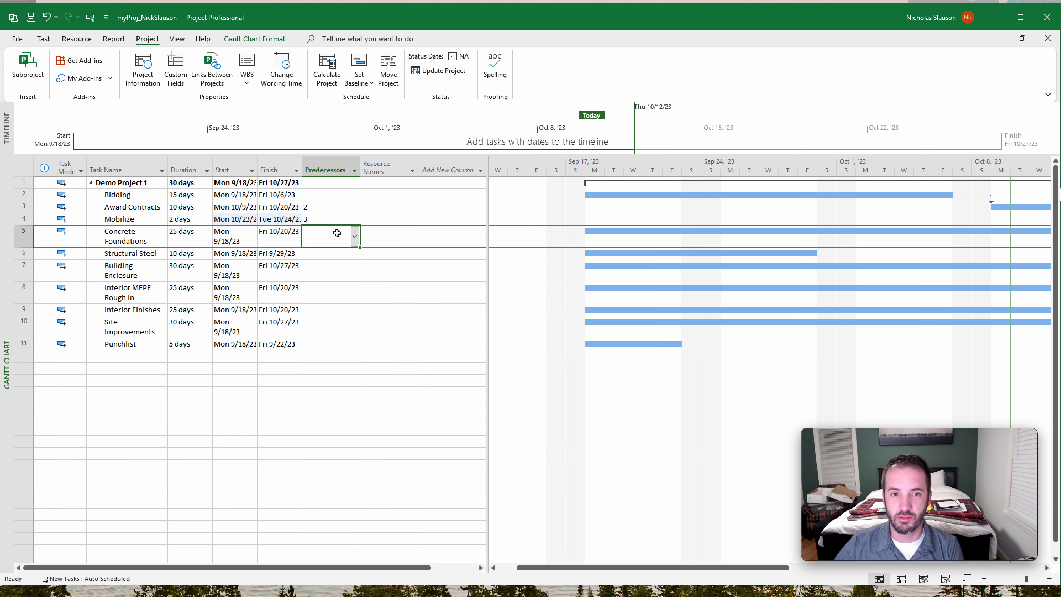
{"action": "type", "text": "4"}
{"action": "key", "text": "Return"}
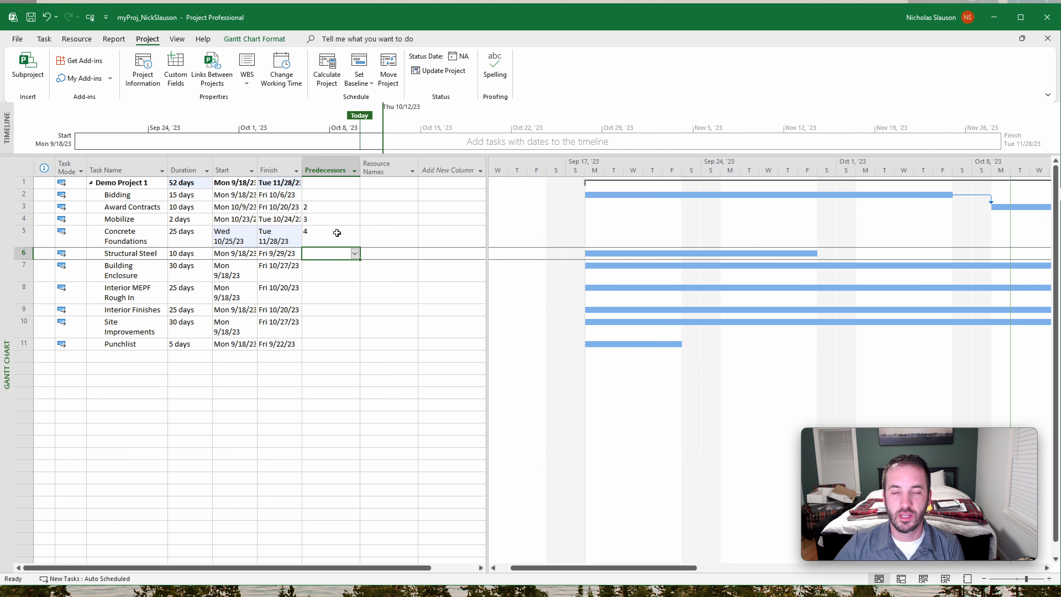
- Enter 5 as the predecessor of Structural Steel, and widen the Finish and Start columns to fit the full dates
{"action": "type", "text": "5"}
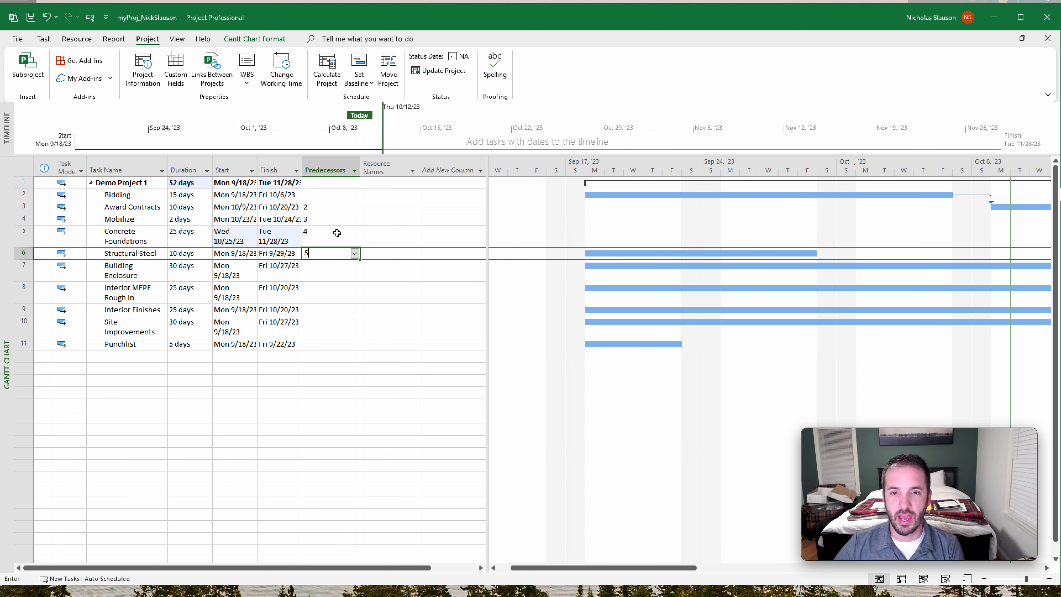
{"action": "key", "text": "Return"}
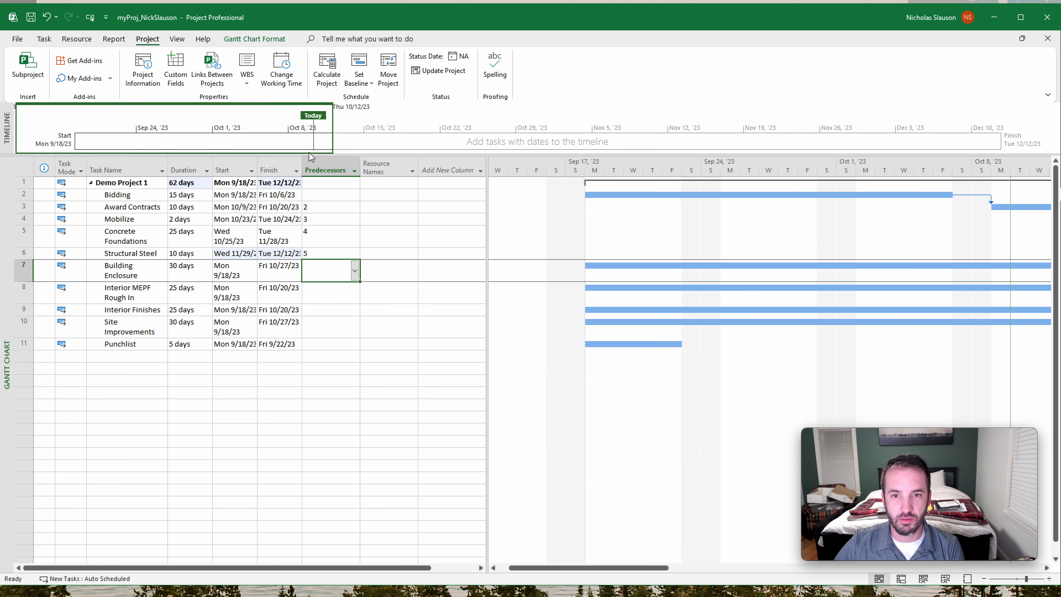
{"action": "left_click_drag", "start_coordinate": [302, 170], "coordinate": [345, 170]}
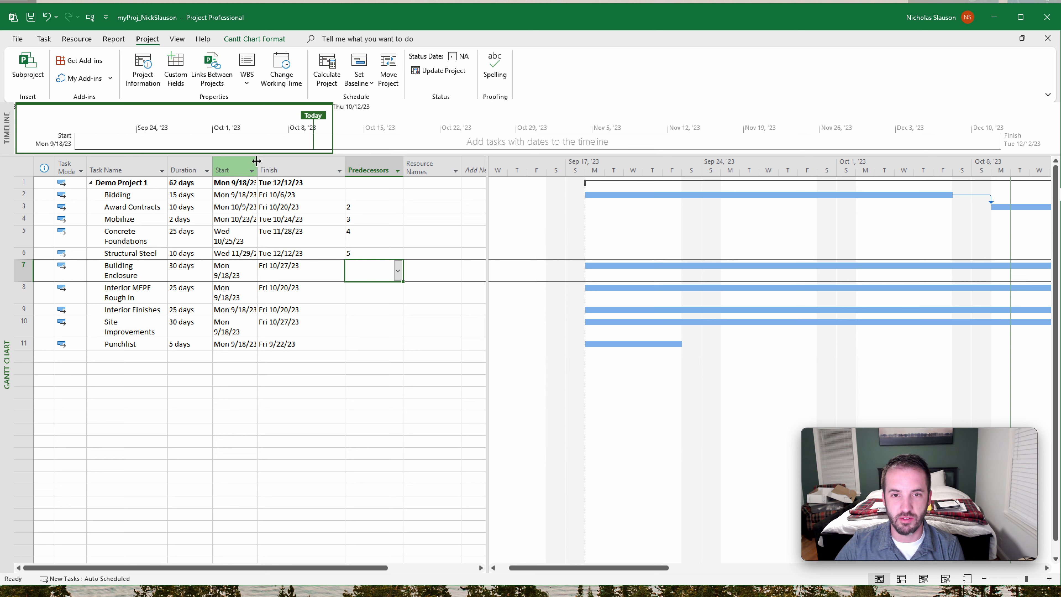
{"action": "left_click_drag", "start_coordinate": [257, 157], "coordinate": [290, 161]}
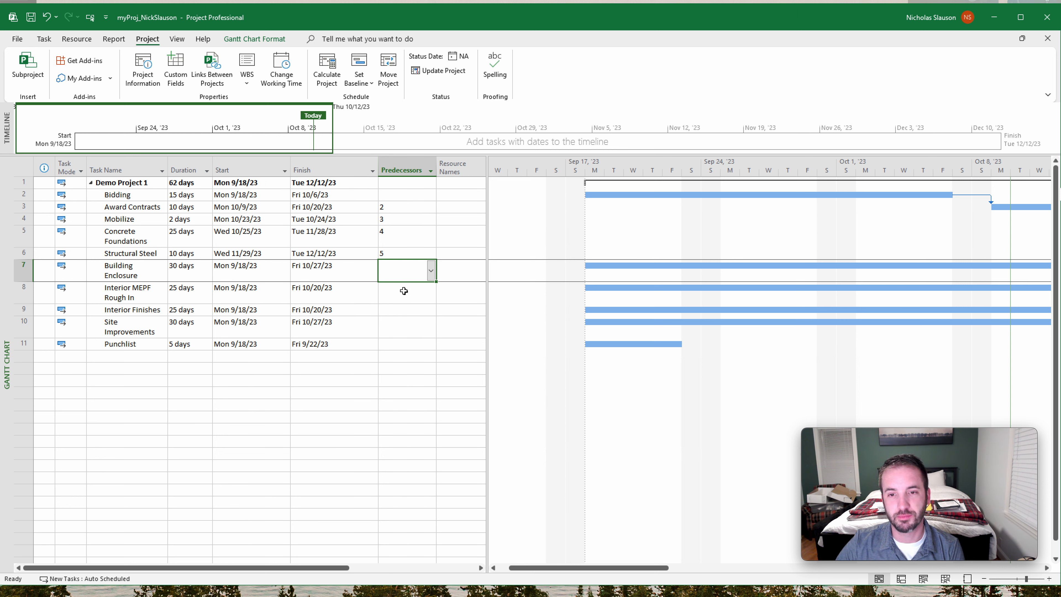
- Enter predecessor 6 for Building Enclosure and predecessors 7 and 6 for Interior MEPF Rough In
{"action": "left_click", "coordinate": [405, 273]}
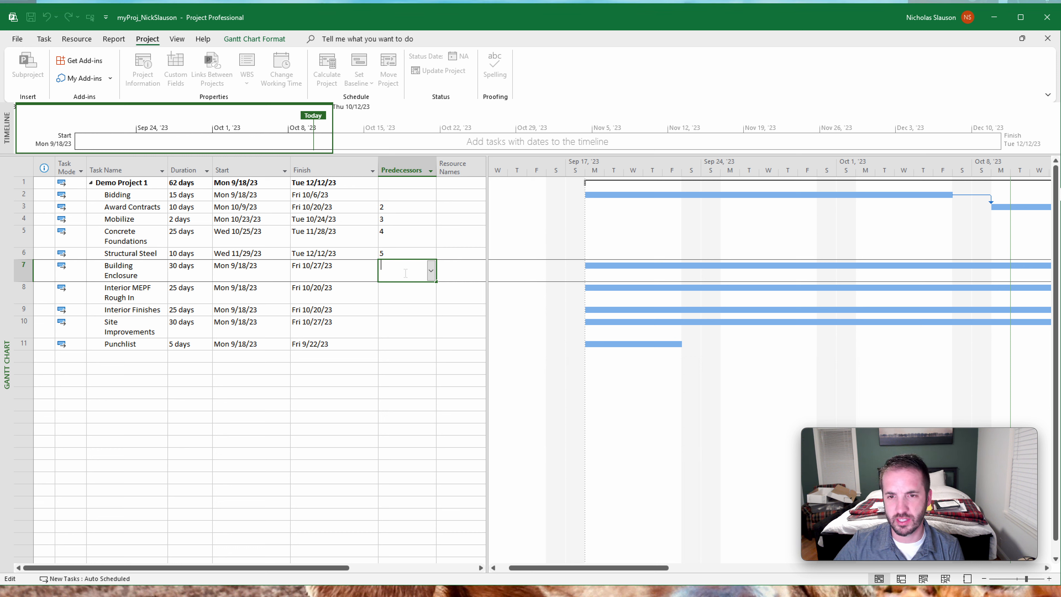
{"action": "type", "text": "6"}
{"action": "key", "text": "Return"}
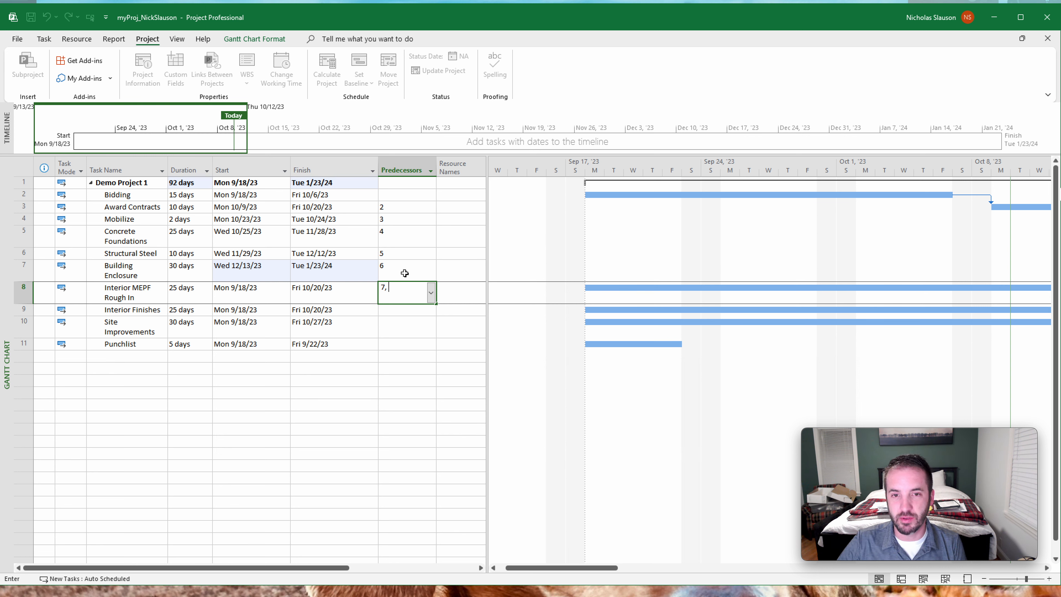
{"action": "type", "text": "6"}
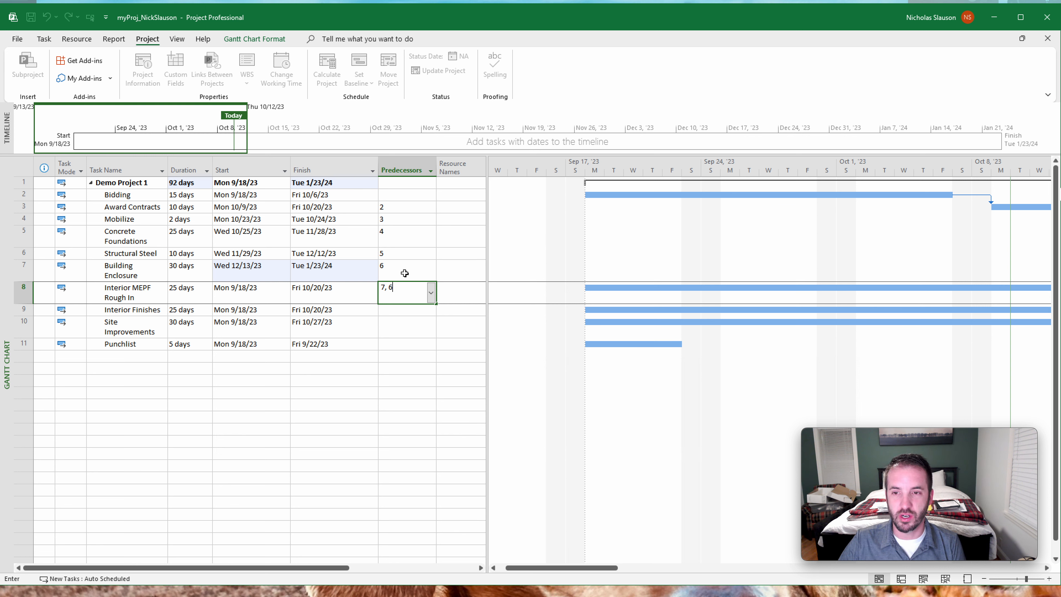
{"action": "key", "text": "Return"}
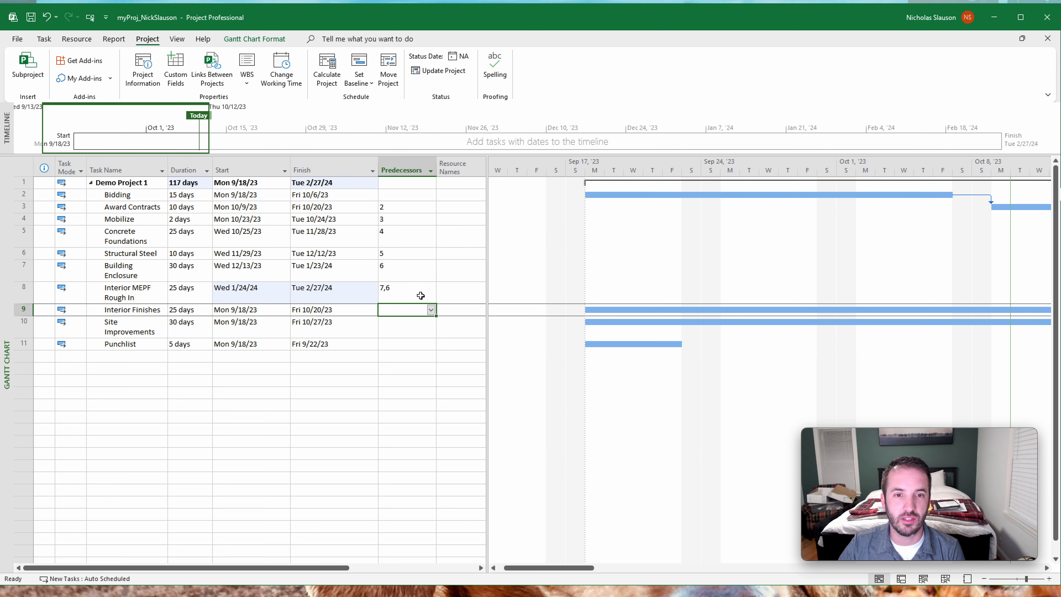
- Link Interior Finishes to Interior MEPF Rough In by entering 8 as its predecessor
{"action": "left_click", "coordinate": [396, 310]}
{"action": "type", "text": "8"}
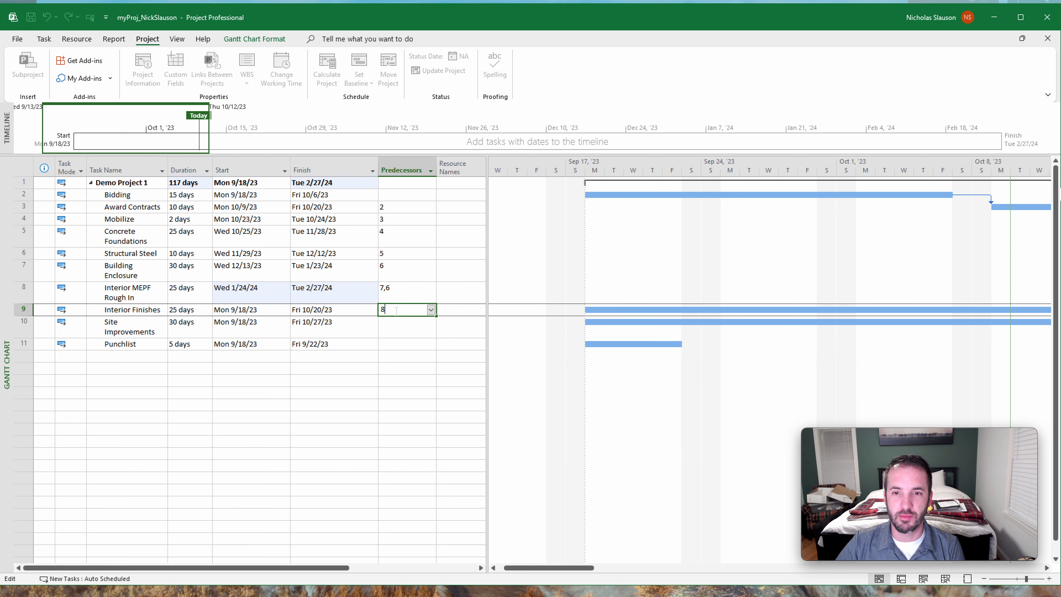
{"action": "key", "text": "Return"}
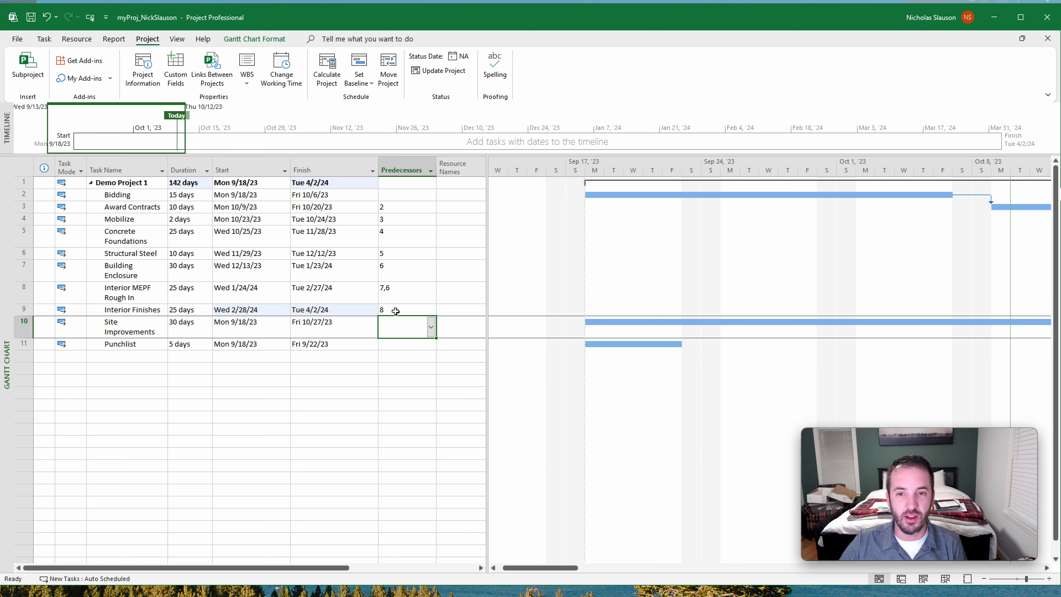
{"action": "left_click", "coordinate": [395, 310]}
{"action": "double_click", "coordinate": [395, 311]}
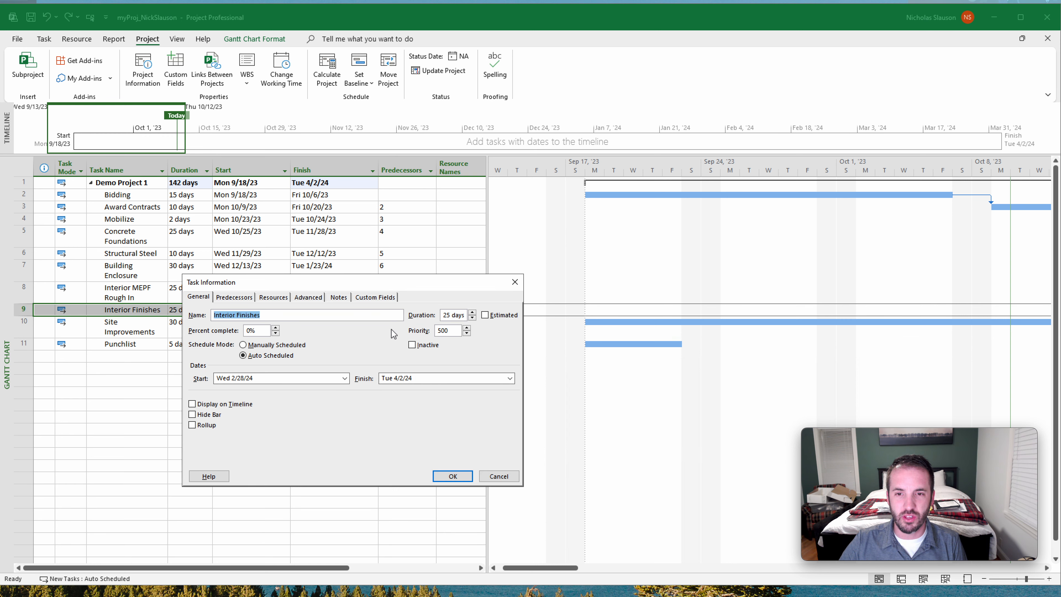
{"action": "left_click", "coordinate": [514, 283]}
- Add task 7, Building Enclosure, as a second predecessor in the task information of Interior Finishes
{"action": "left_click", "coordinate": [388, 309]}
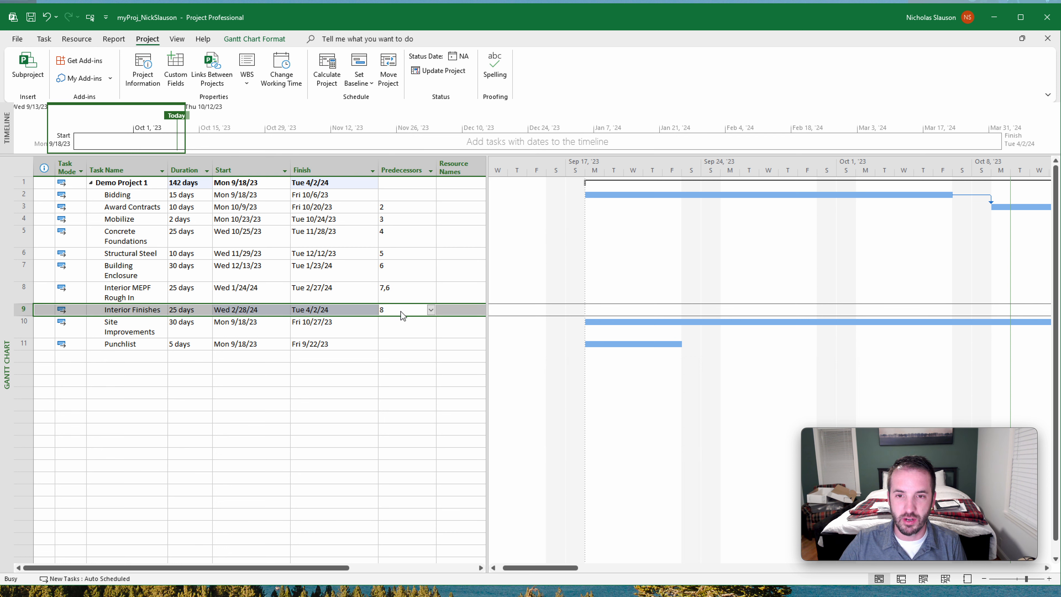
{"action": "double_click", "coordinate": [400, 311]}
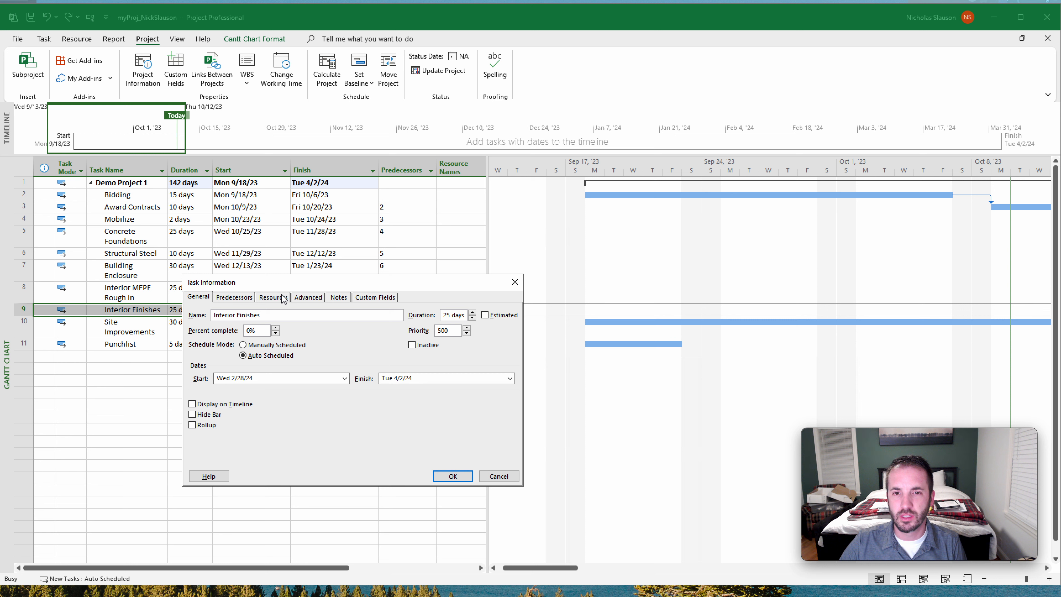
{"action": "left_click_drag", "start_coordinate": [298, 287], "coordinate": [317, 277]}
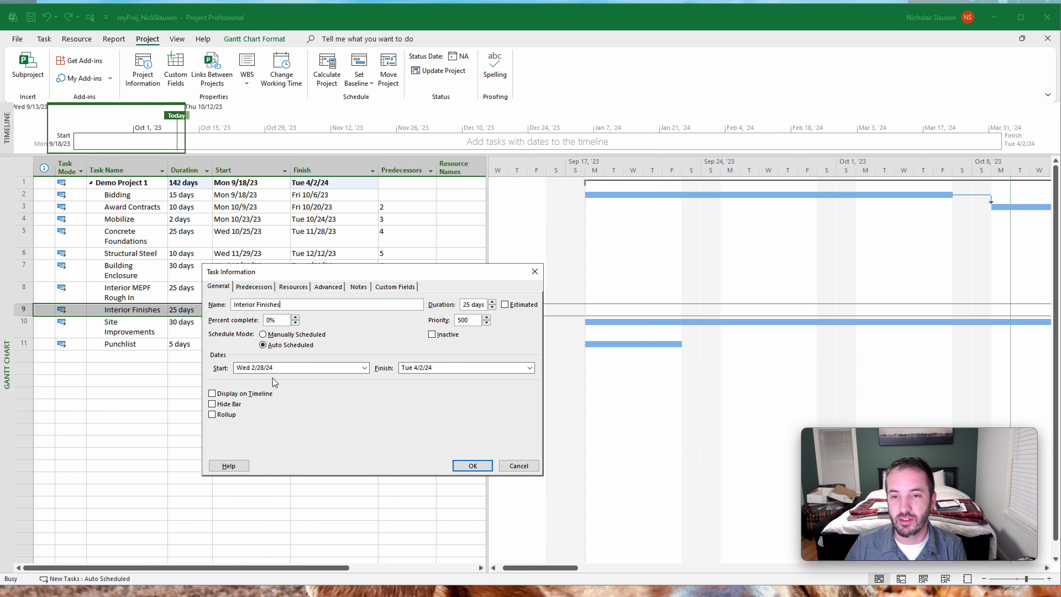
{"action": "left_click", "coordinate": [255, 287]}
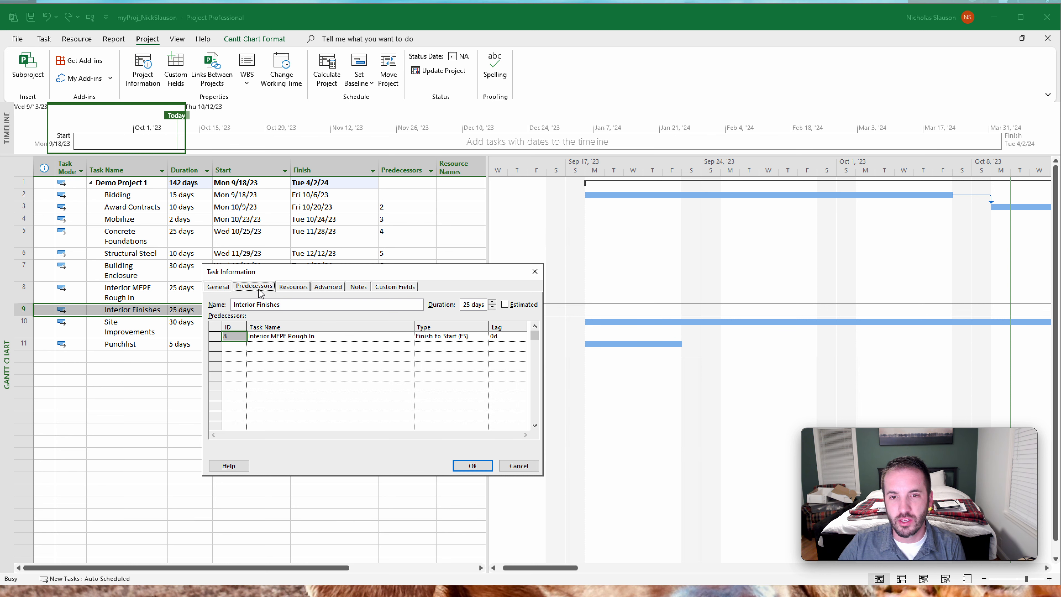
{"action": "left_click", "coordinate": [235, 347]}
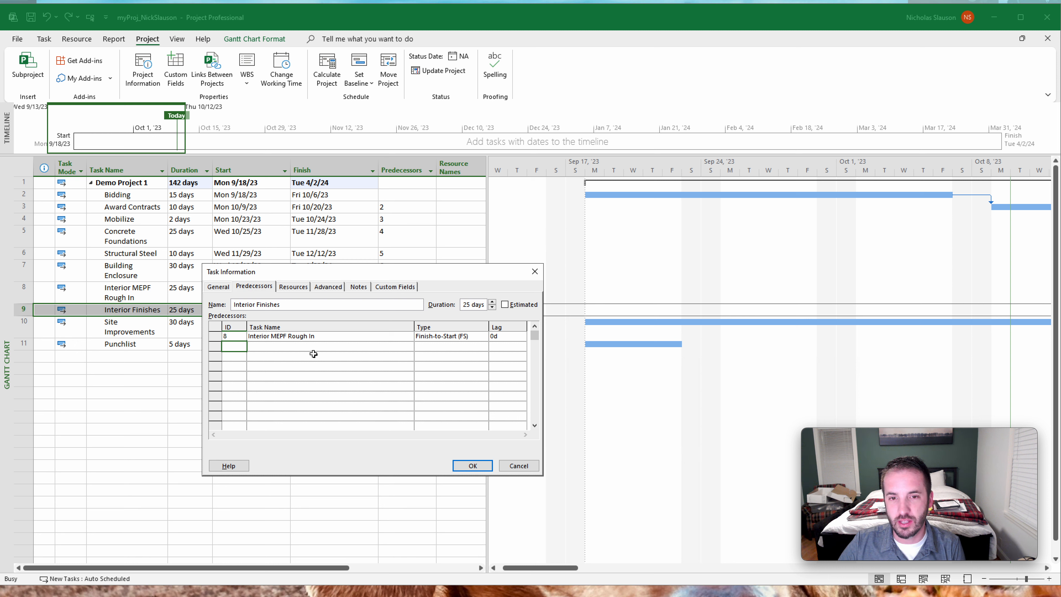
{"action": "type", "text": "7"}
{"action": "key", "text": "Return"}
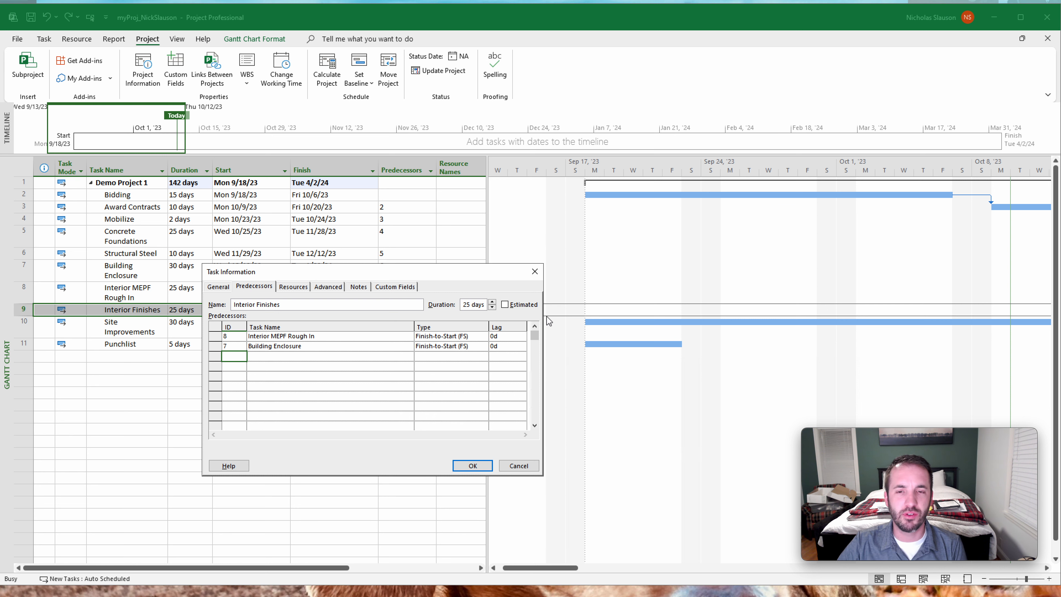
- View the dependency types for the Interior MEPF Rough In link, keep Finish-to-Start, and accept the predecessors of Interior Finishes
{"action": "left_click", "coordinate": [474, 338]}
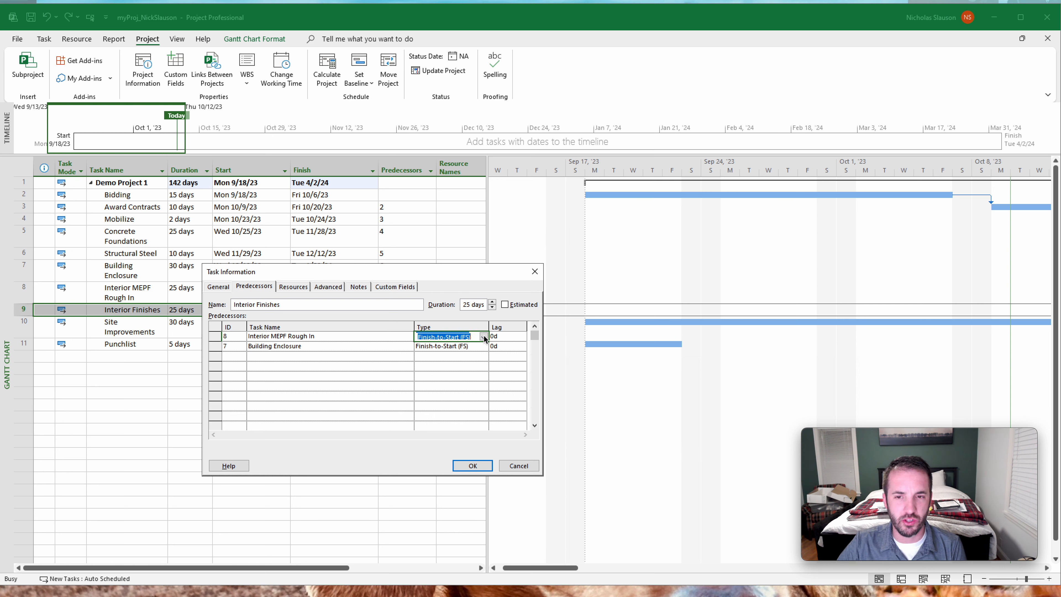
{"action": "left_click", "coordinate": [483, 336]}
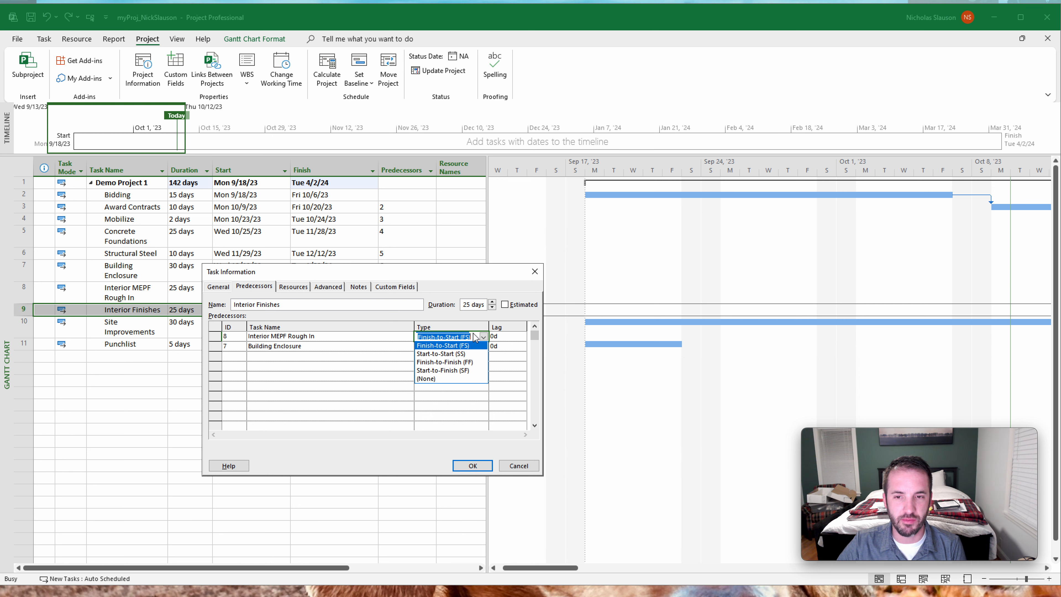
{"action": "left_click", "coordinate": [465, 323]}
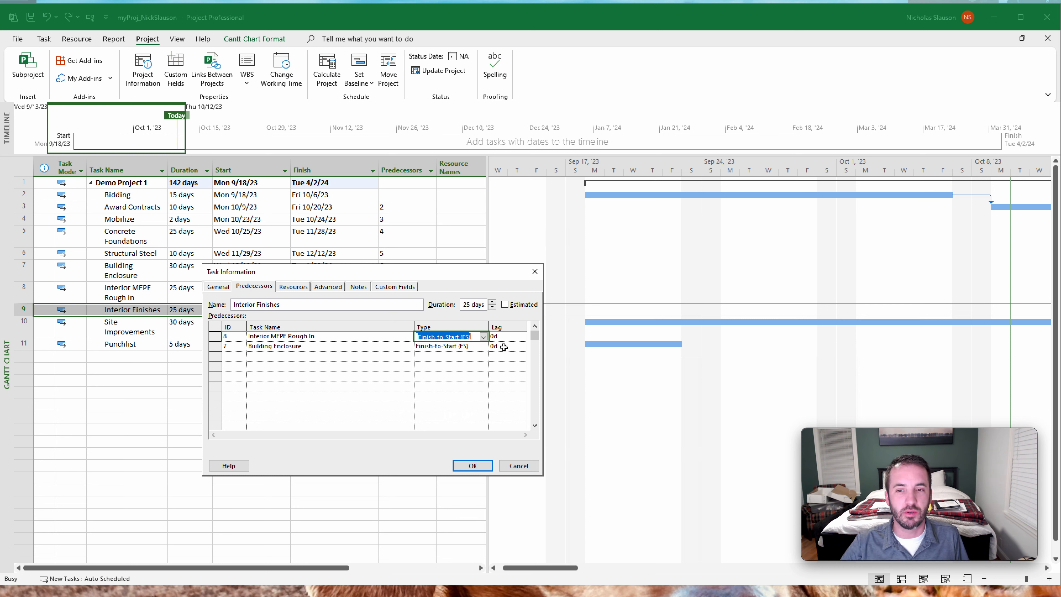
{"action": "left_click", "coordinate": [478, 464]}
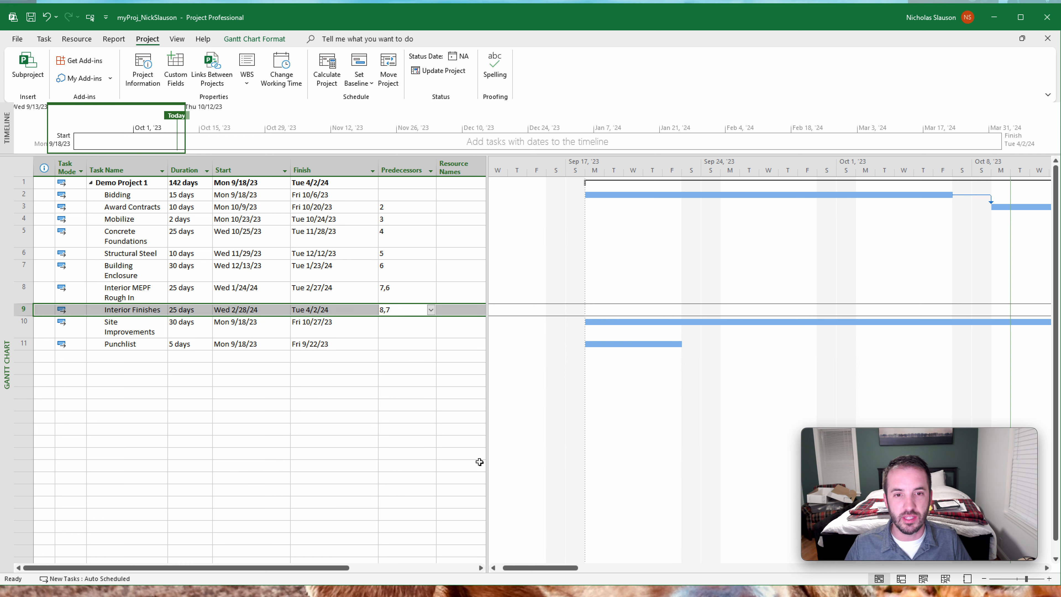
- Enter 9 and 7 as the predecessors of Site Improvements
{"action": "left_click", "coordinate": [427, 331]}
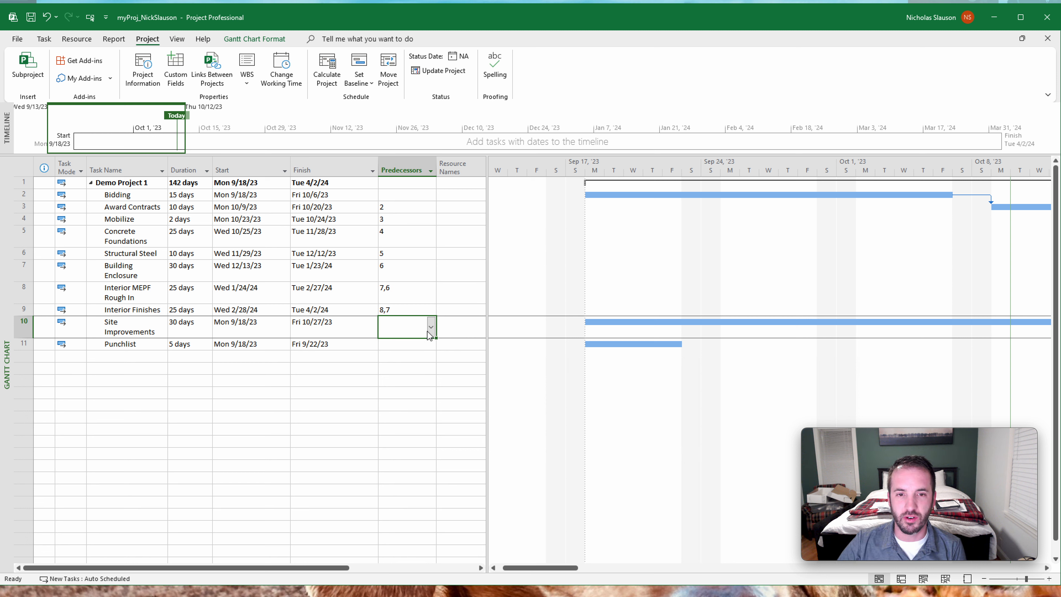
{"action": "type", "text": "9"}
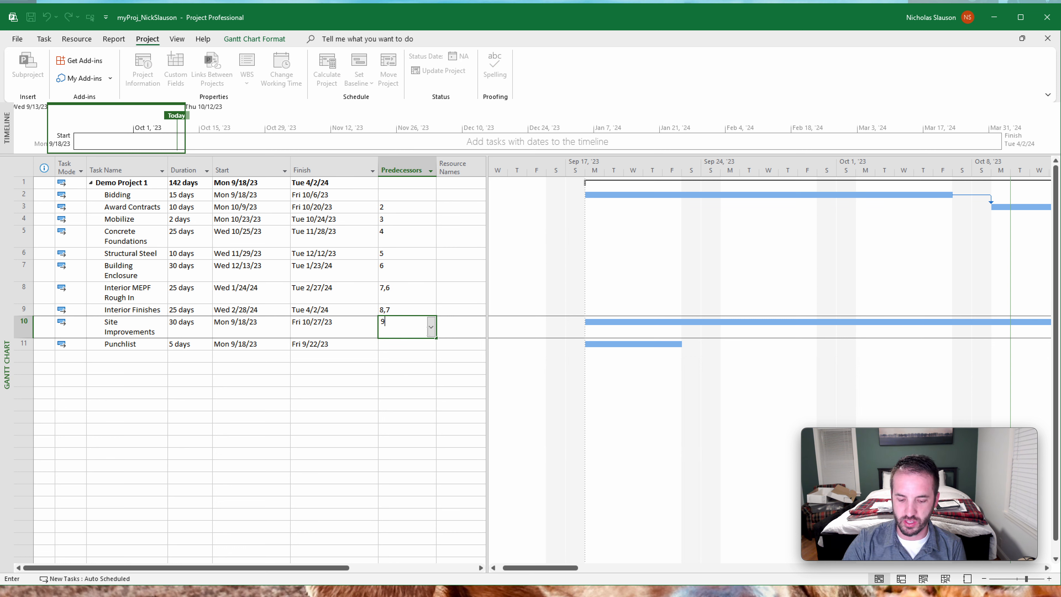
{"action": "type", "text": ", 7"}
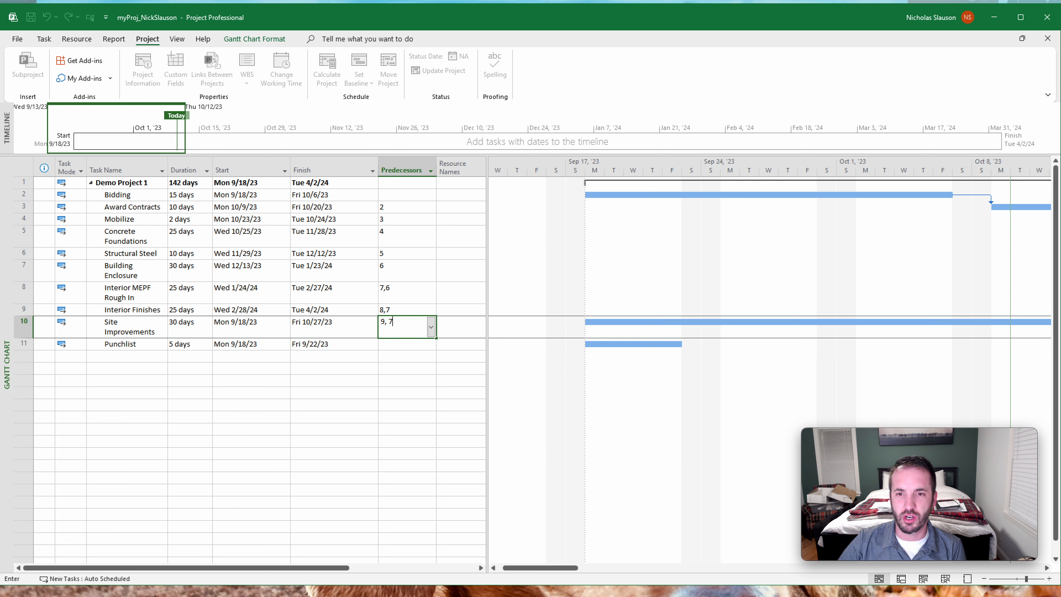
{"action": "key", "text": "Return"}
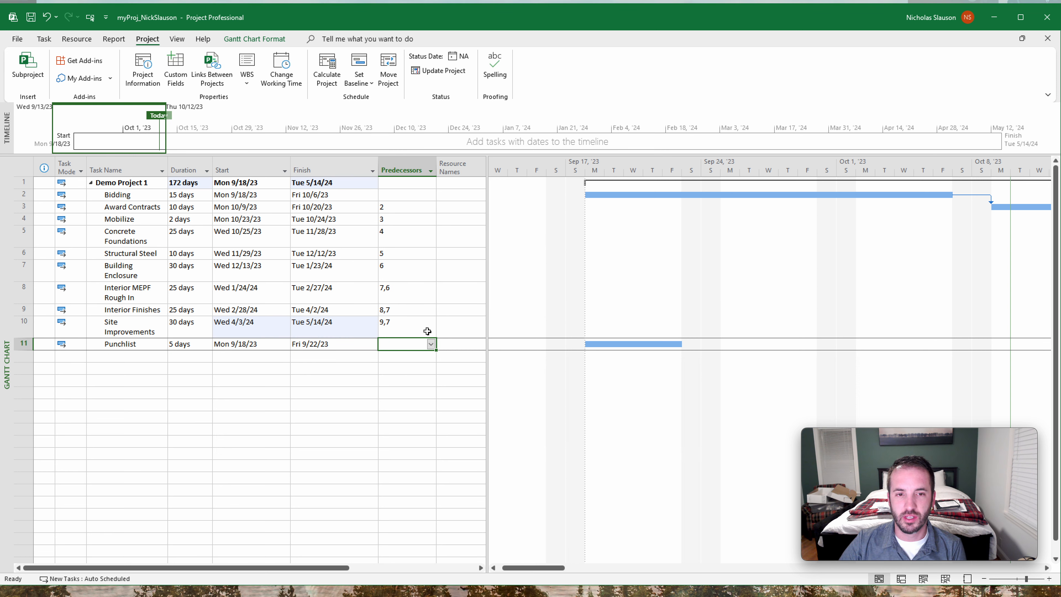
- Enter 10, 7 and 9 as the predecessors of Punchlist, separating the task numbers with commas
{"action": "type", "text": "10."}
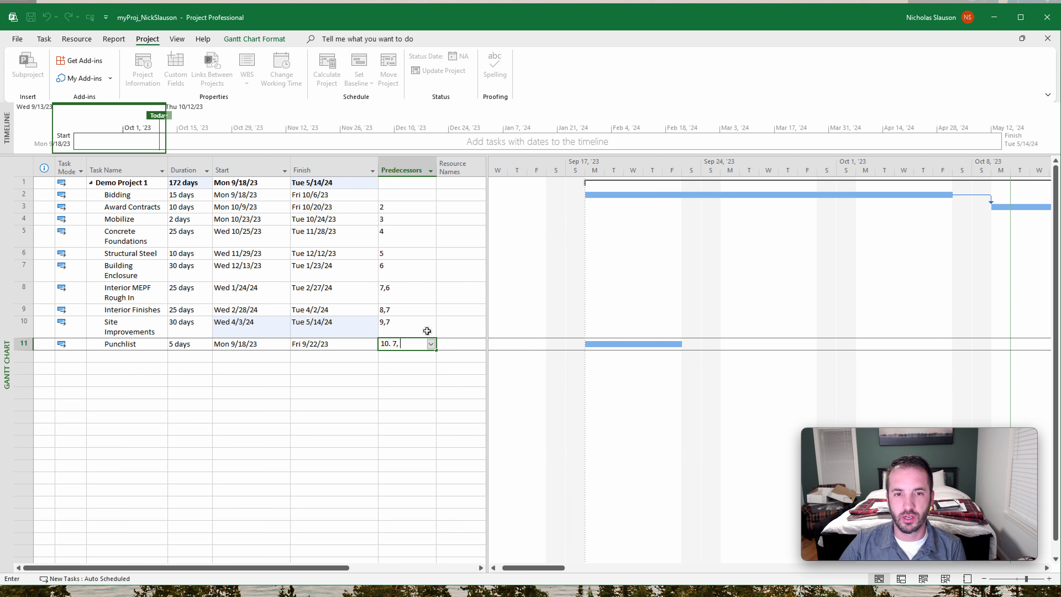
{"action": "type", "text": "7, 9"}
{"action": "key", "text": "Return"}
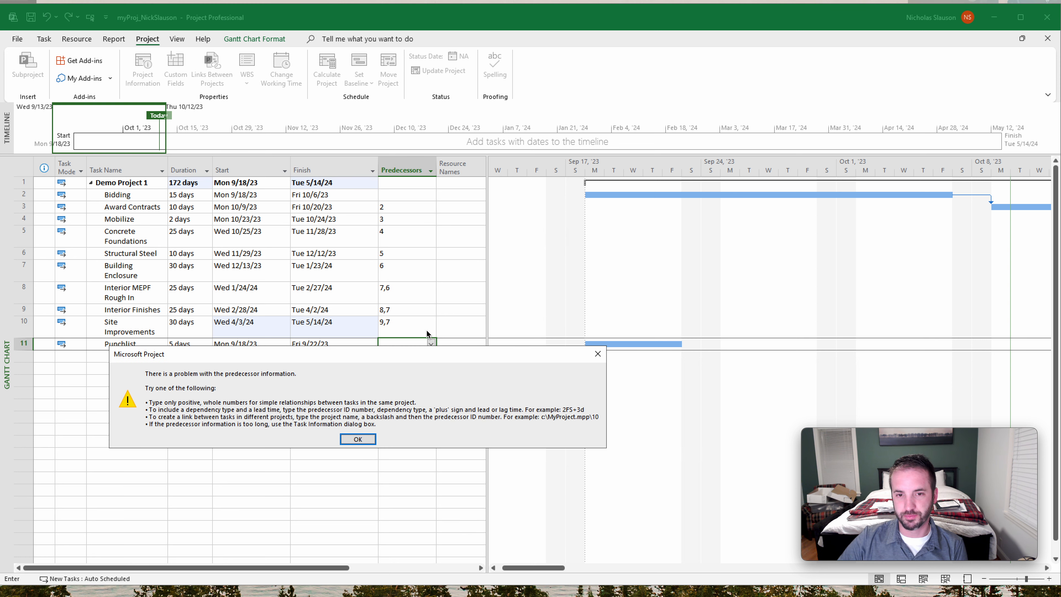
{"action": "left_click", "coordinate": [359, 438]}
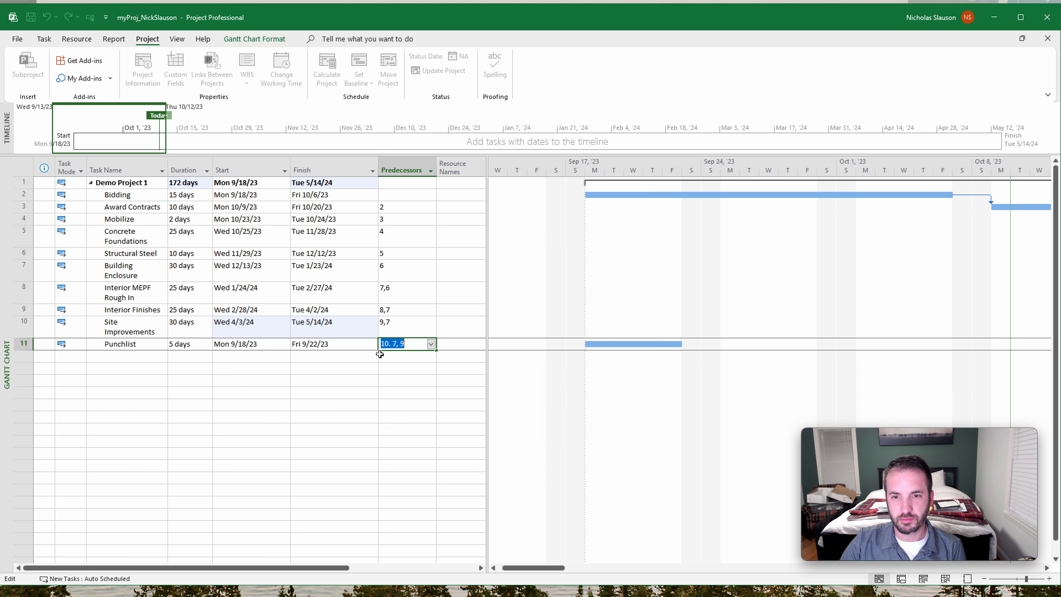
{"action": "left_click", "coordinate": [412, 343]}
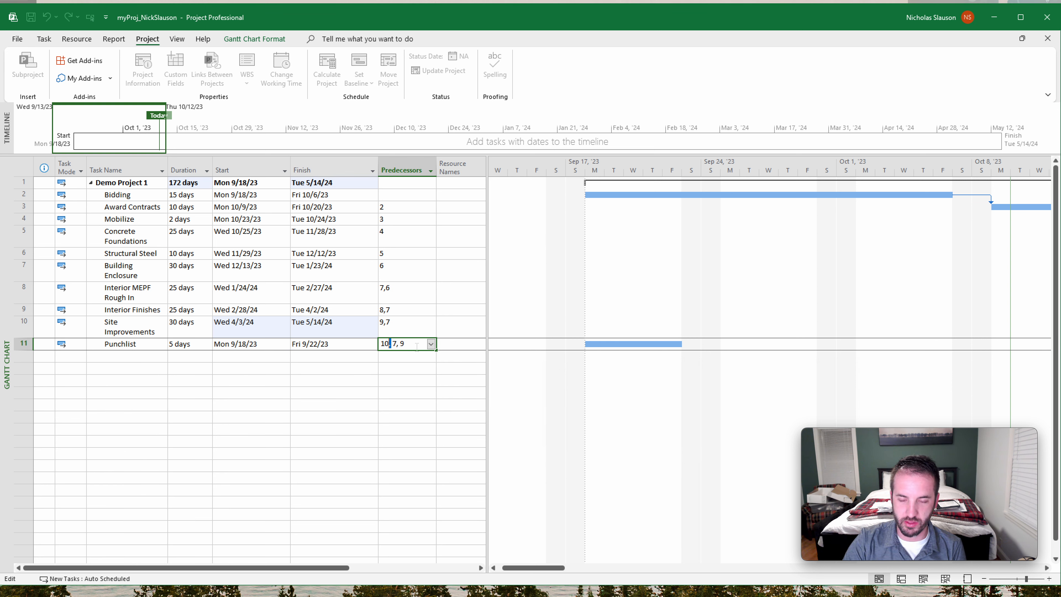
{"action": "type", "text": ","}
{"action": "key", "text": "Return"}
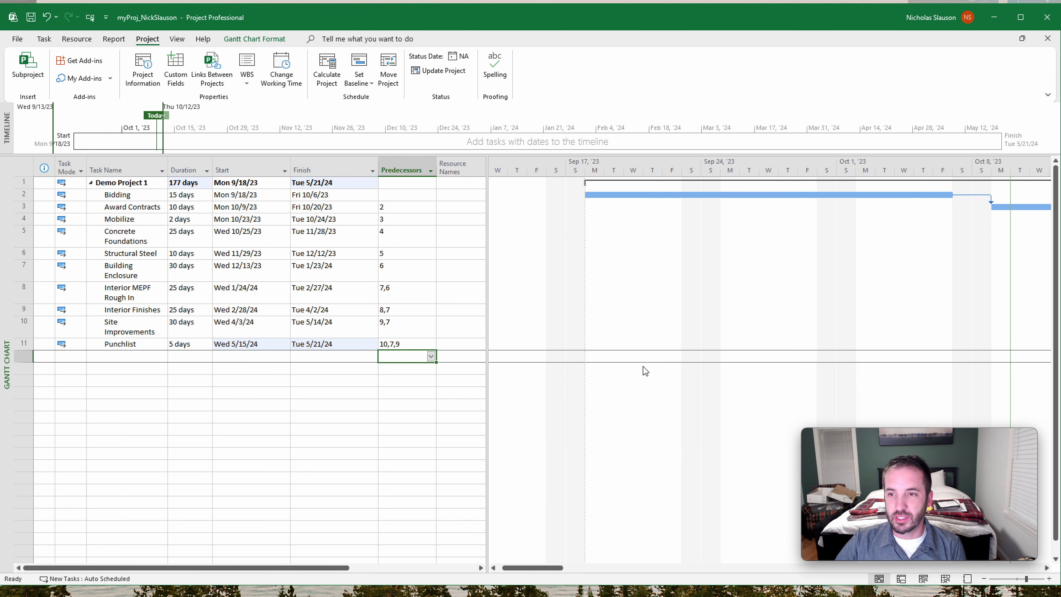
- Widen the task table and add a % Complete column after Resource Names
{"action": "left_click_drag", "start_coordinate": [548, 567], "coordinate": [1032, 541]}
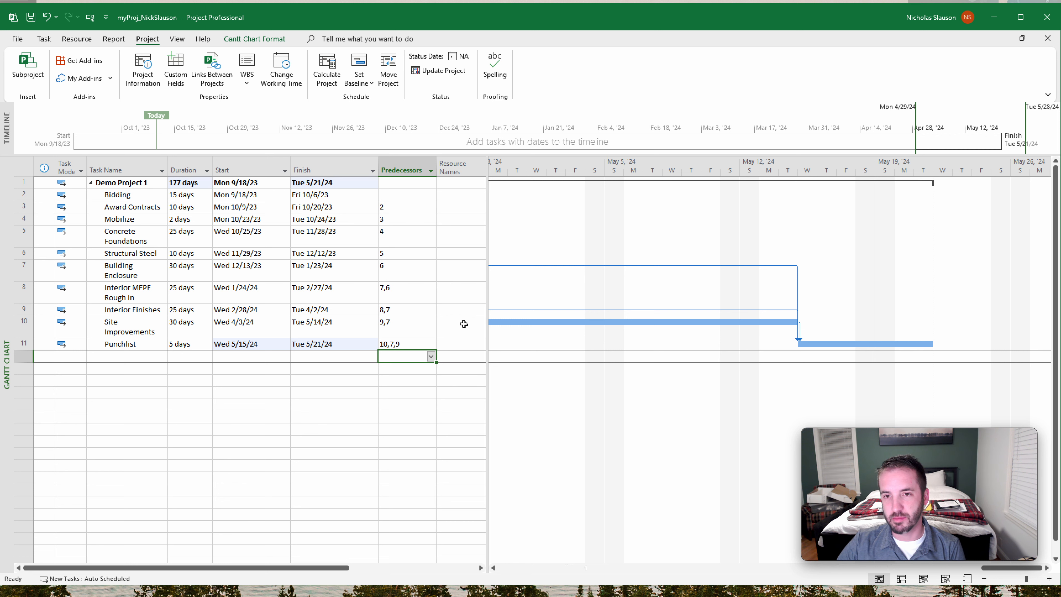
{"action": "left_click_drag", "start_coordinate": [487, 396], "coordinate": [635, 399]}
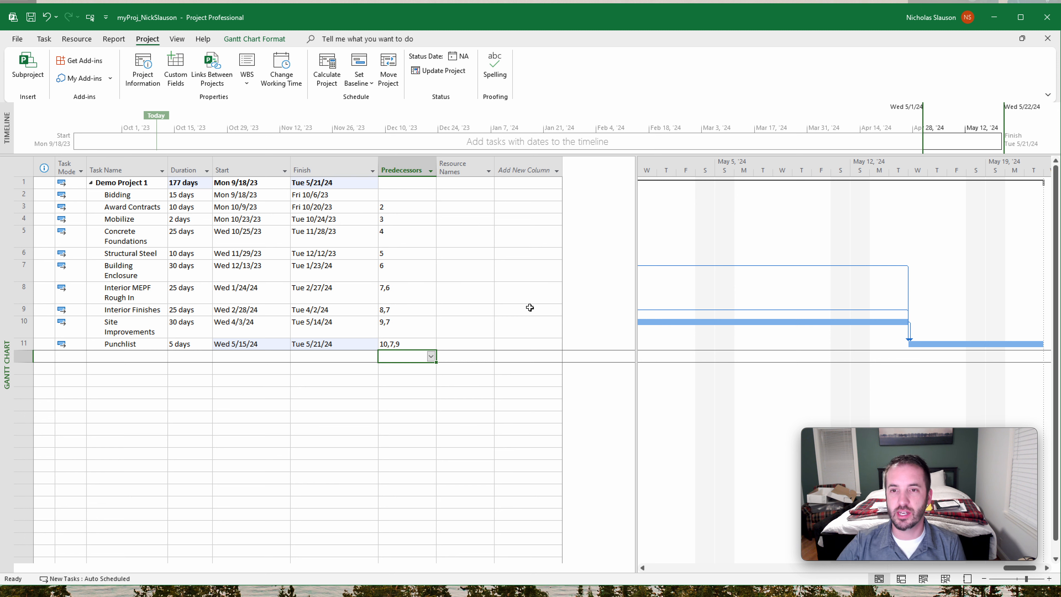
{"action": "left_click", "coordinate": [536, 169]}
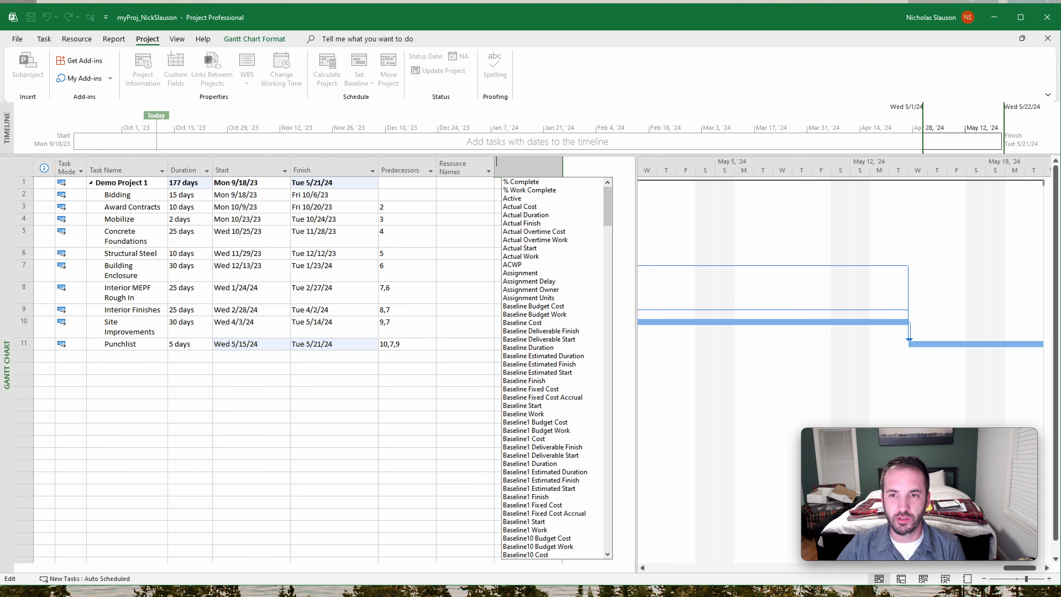
{"action": "type", "text": "pe"}
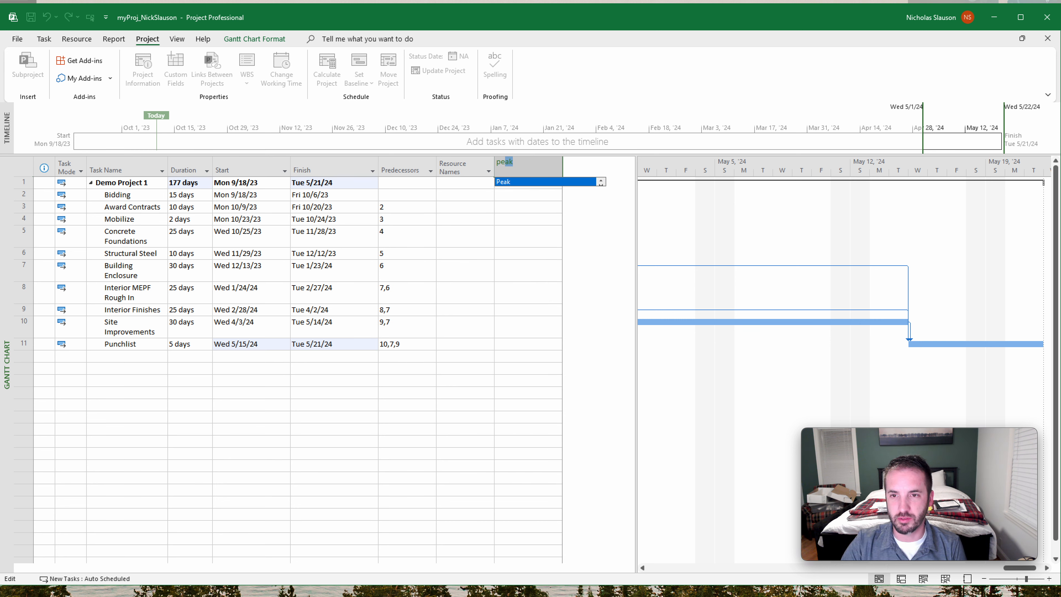
{"action": "key", "text": "BackSpace"}
{"action": "left_click", "coordinate": [600, 180]}
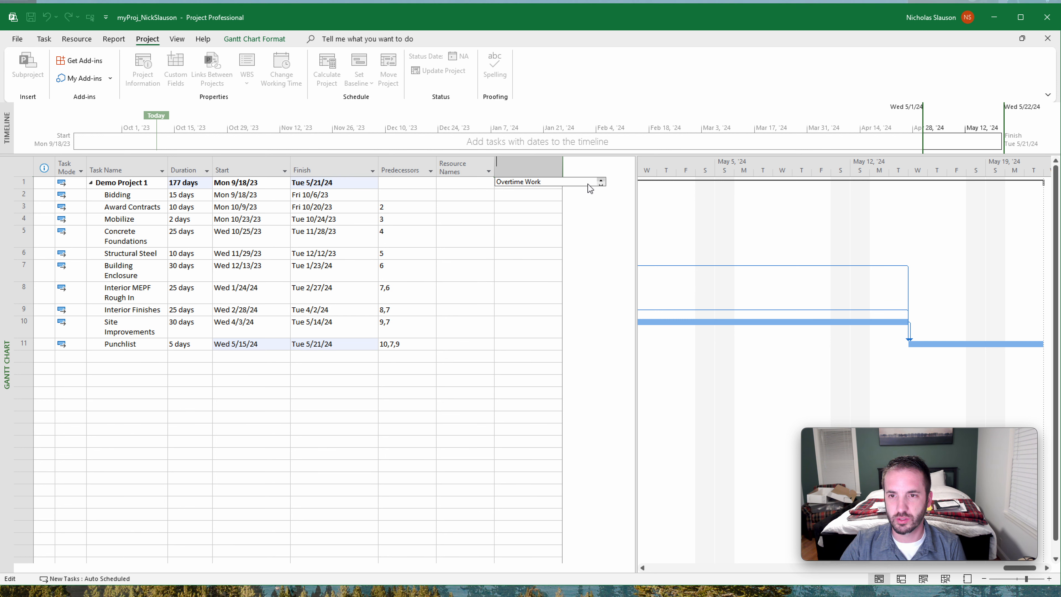
{"action": "left_click", "coordinate": [523, 217]}
{"action": "left_click", "coordinate": [517, 161]}
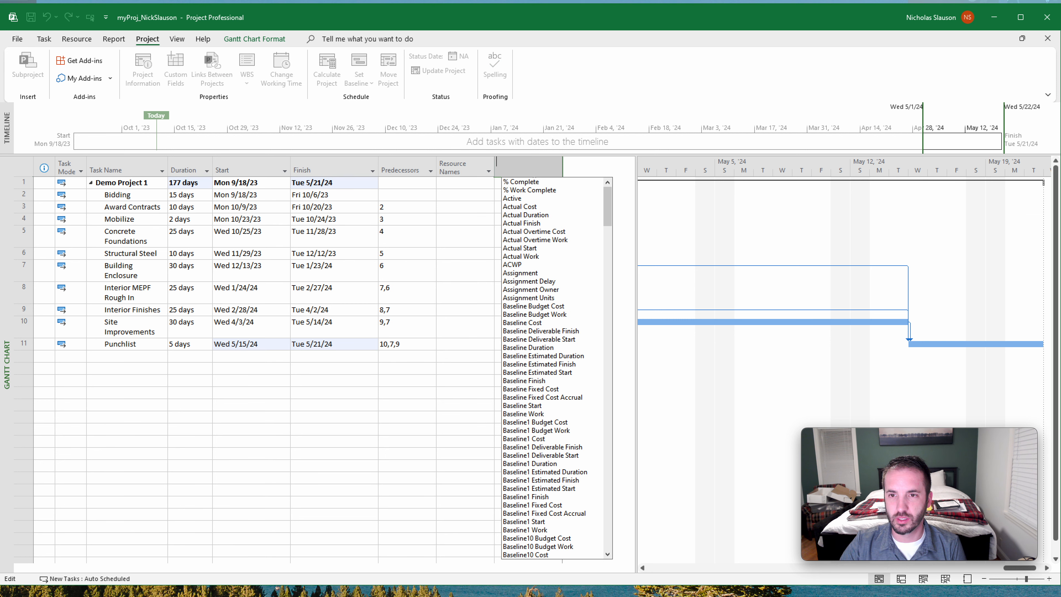
{"action": "left_click", "coordinate": [525, 185]}
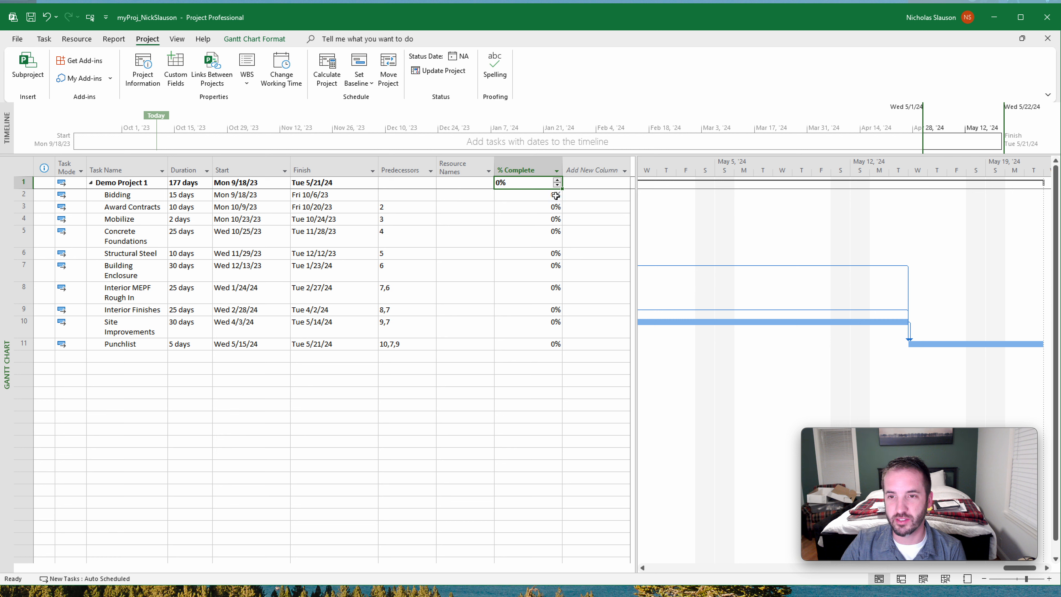
- Set the completion of the Bidding task to 50%
{"action": "left_click", "coordinate": [526, 210]}
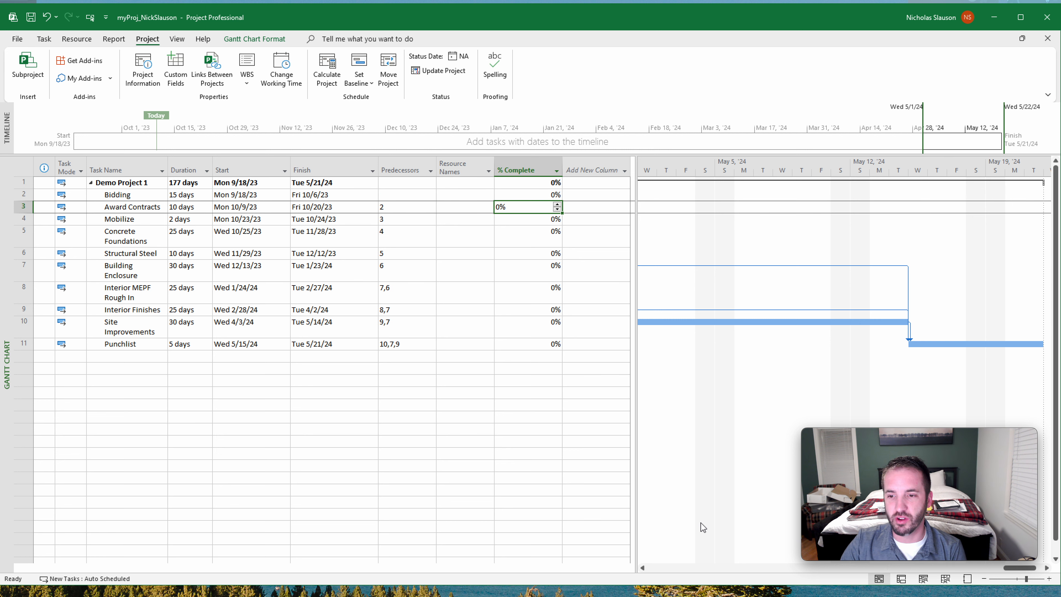
{"action": "left_click_drag", "start_coordinate": [1019, 567], "coordinate": [653, 568]}
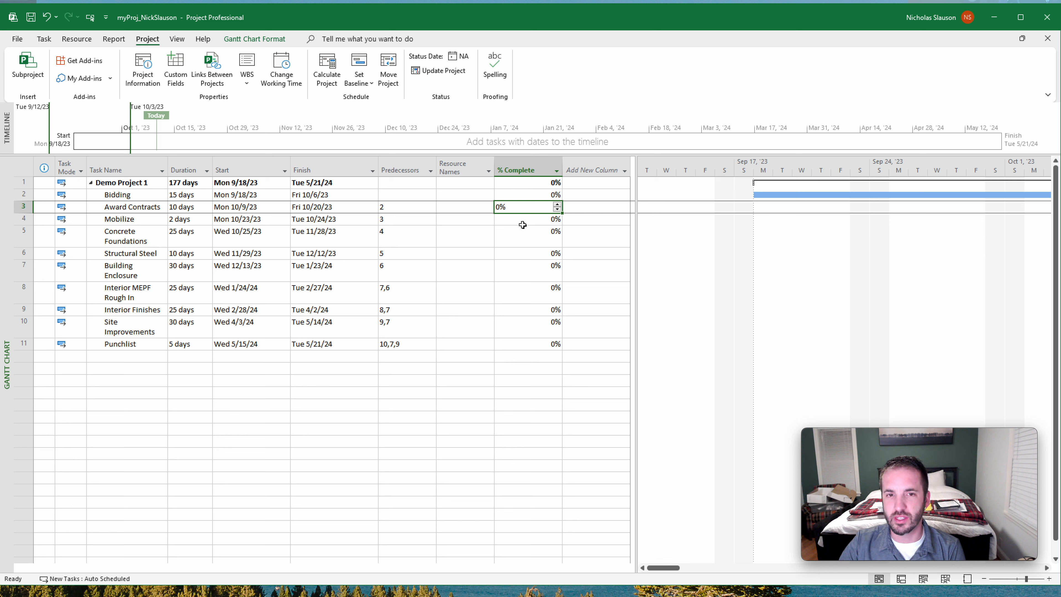
{"action": "left_click", "coordinate": [531, 196]}
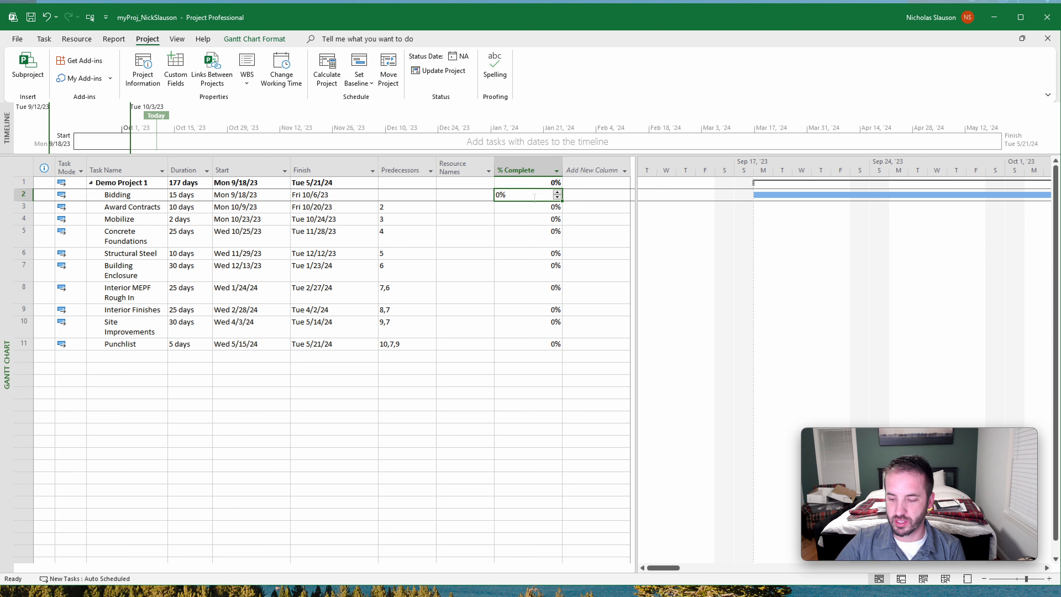
{"action": "type", "text": "50"}
{"action": "key", "text": "Return"}
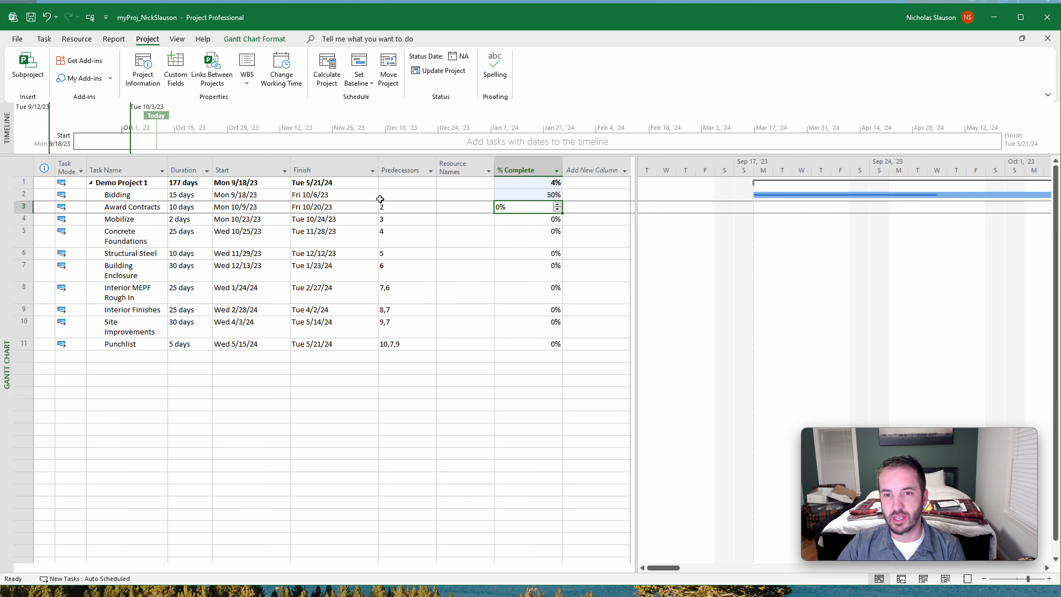
{"action": "left_click", "coordinate": [44, 39]}
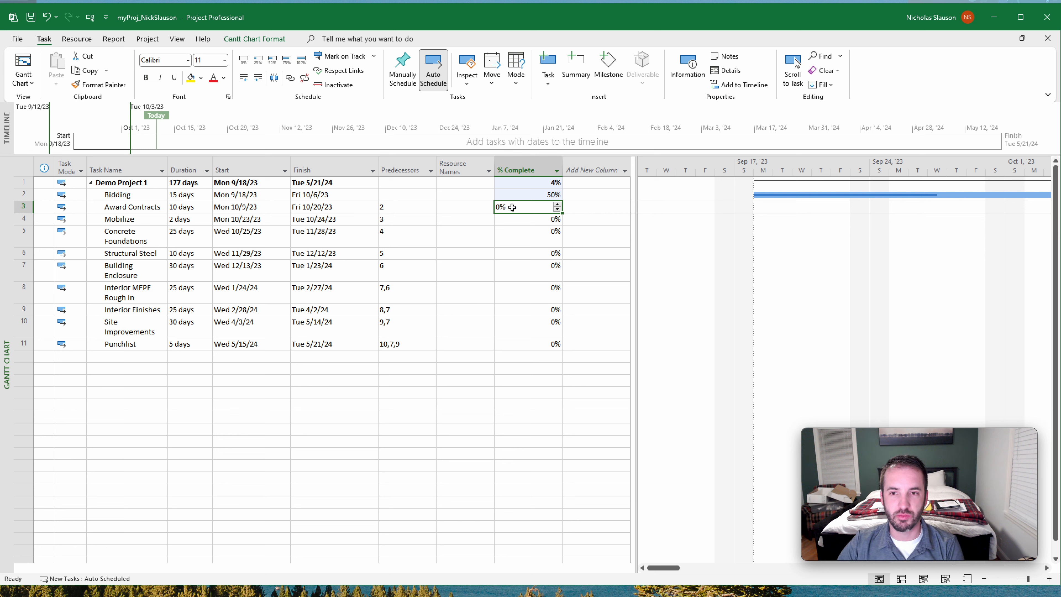
{"action": "left_click", "coordinate": [553, 241]}
{"action": "left_click", "coordinate": [586, 219]}
{"action": "left_click", "coordinate": [587, 195]}
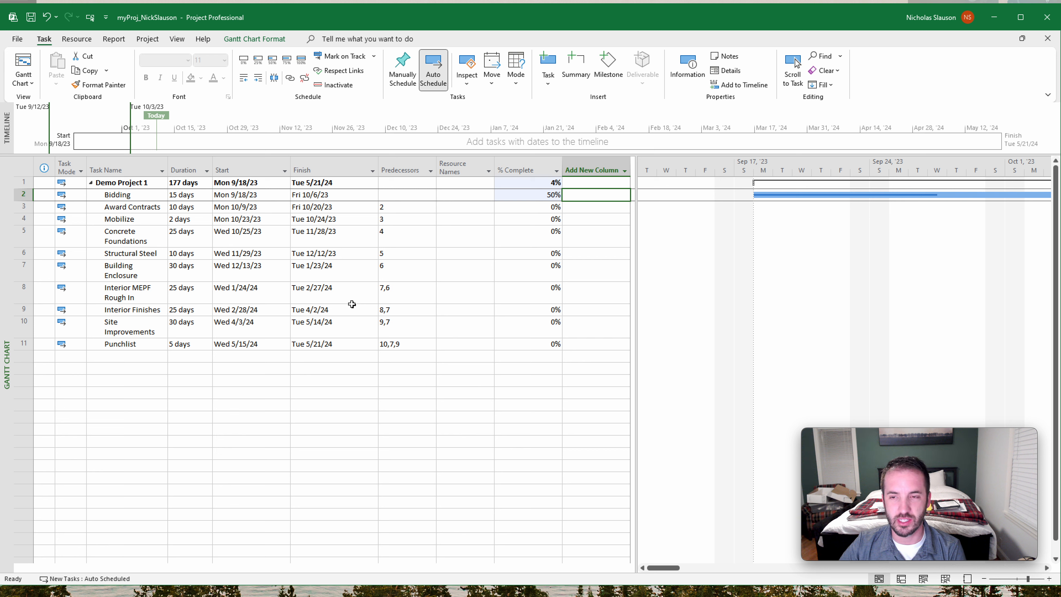
- Set a baseline for the entire project, using the option named Baseline
{"action": "left_click", "coordinate": [147, 41]}
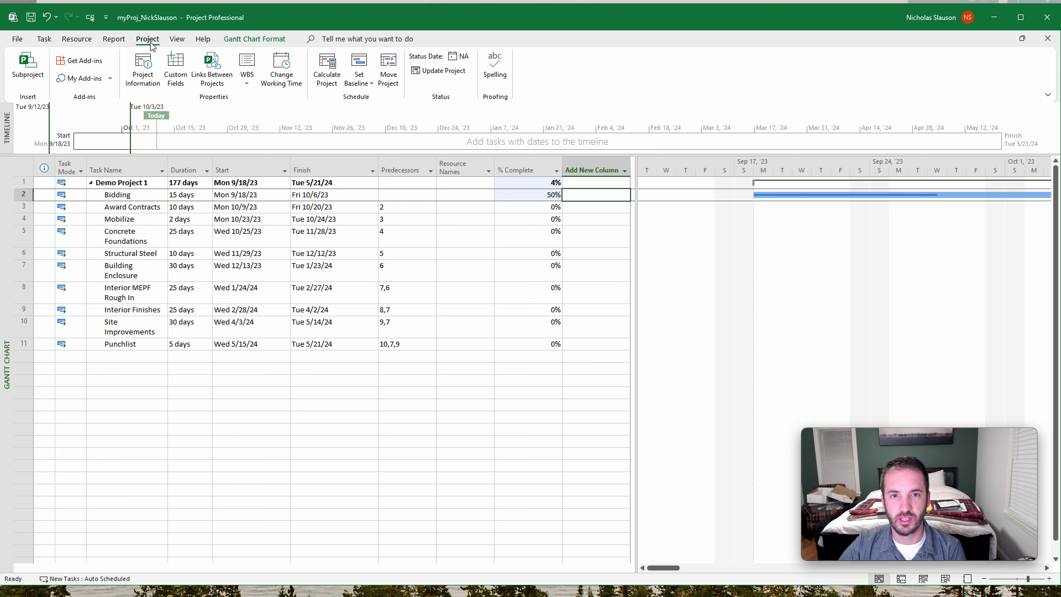
{"action": "left_click", "coordinate": [364, 85]}
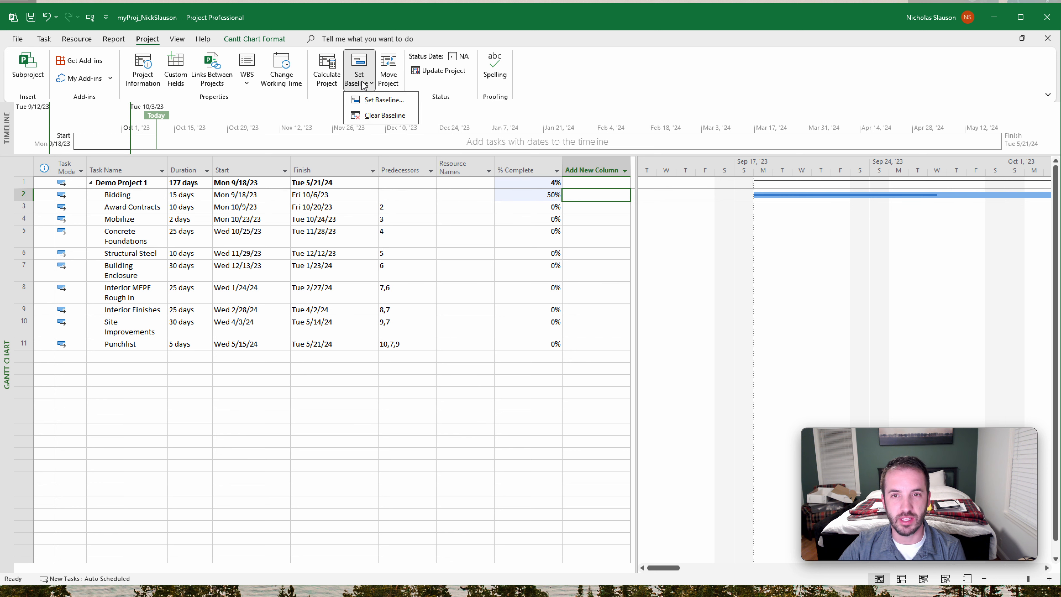
{"action": "left_click", "coordinate": [381, 101]}
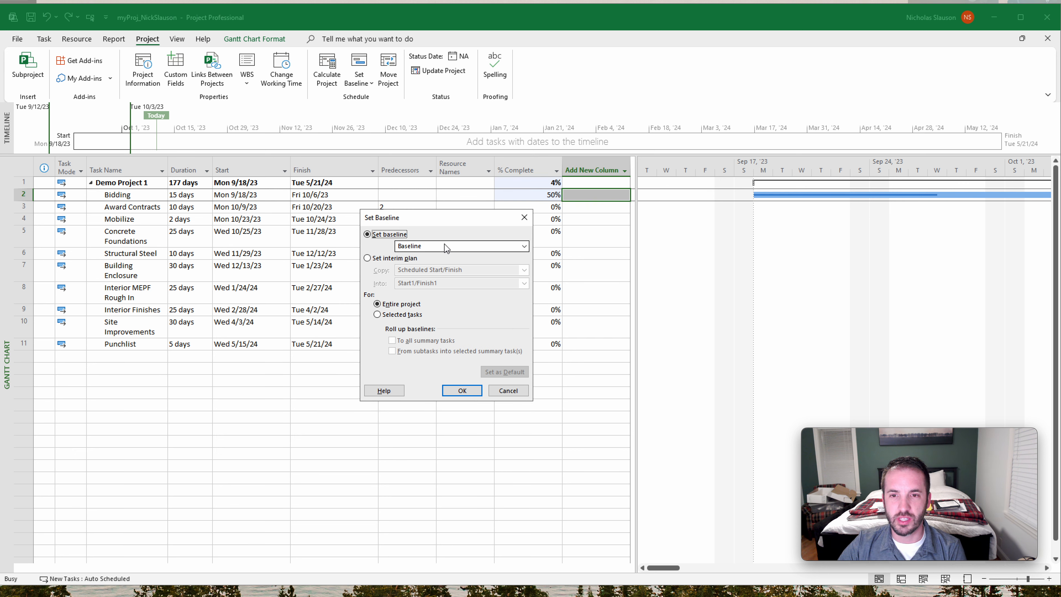
{"action": "left_click", "coordinate": [425, 246]}
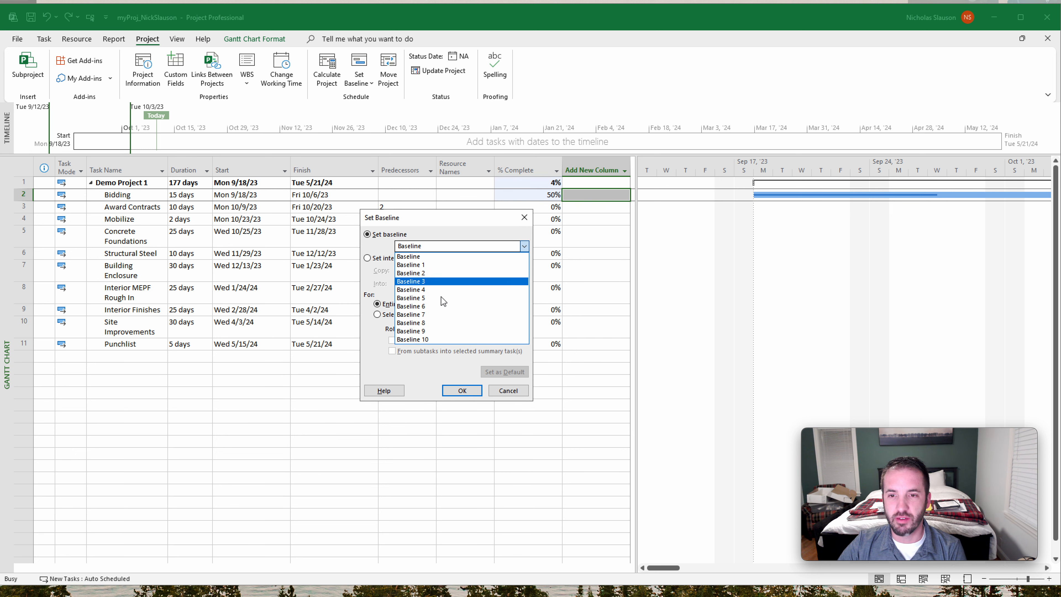
{"action": "left_click", "coordinate": [441, 256]}
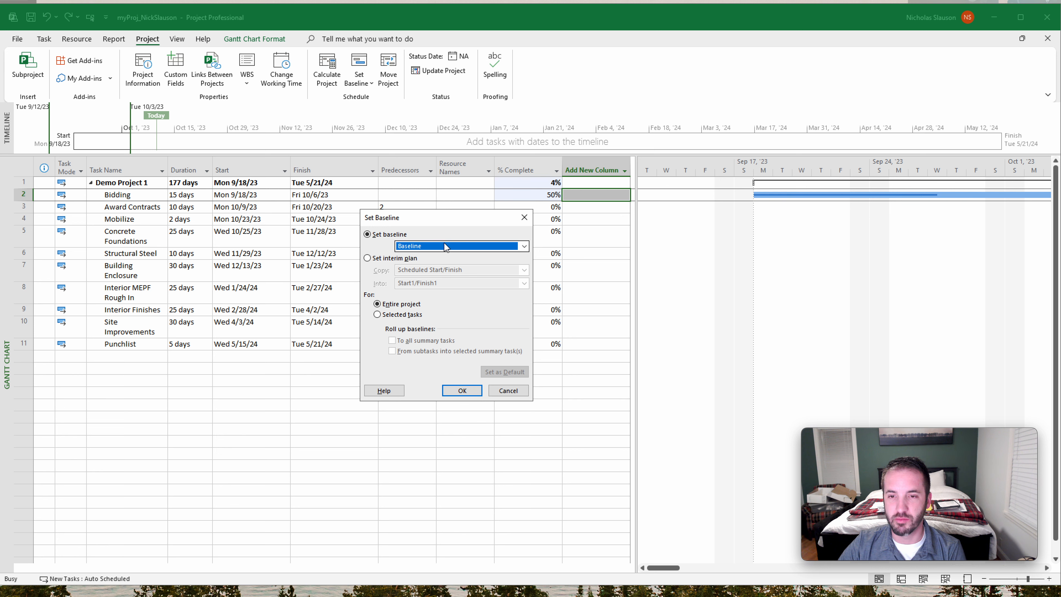
{"action": "left_click", "coordinate": [470, 394]}
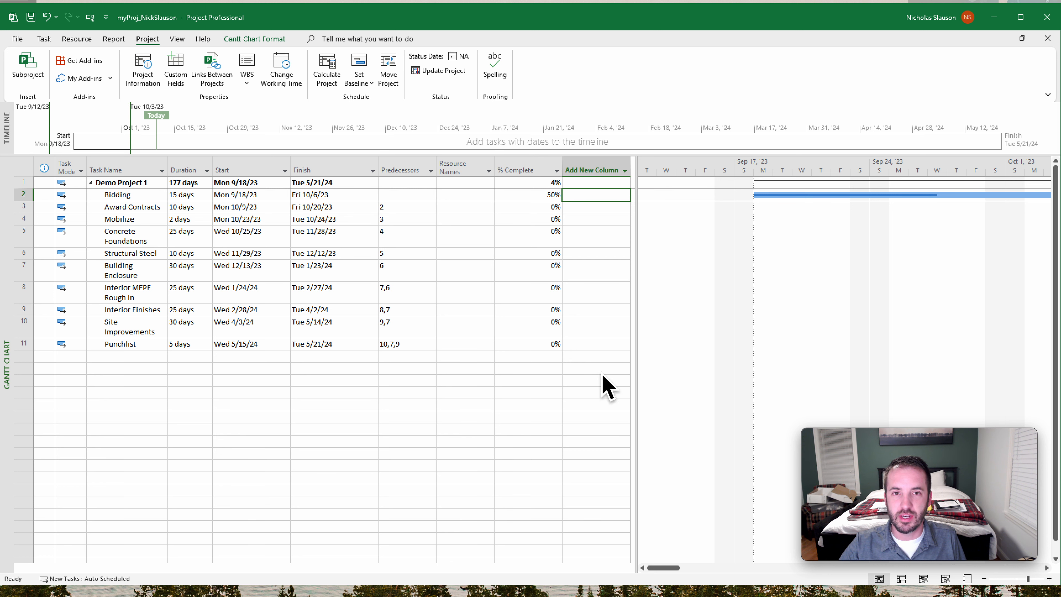
{"action": "left_click", "coordinate": [598, 411]}
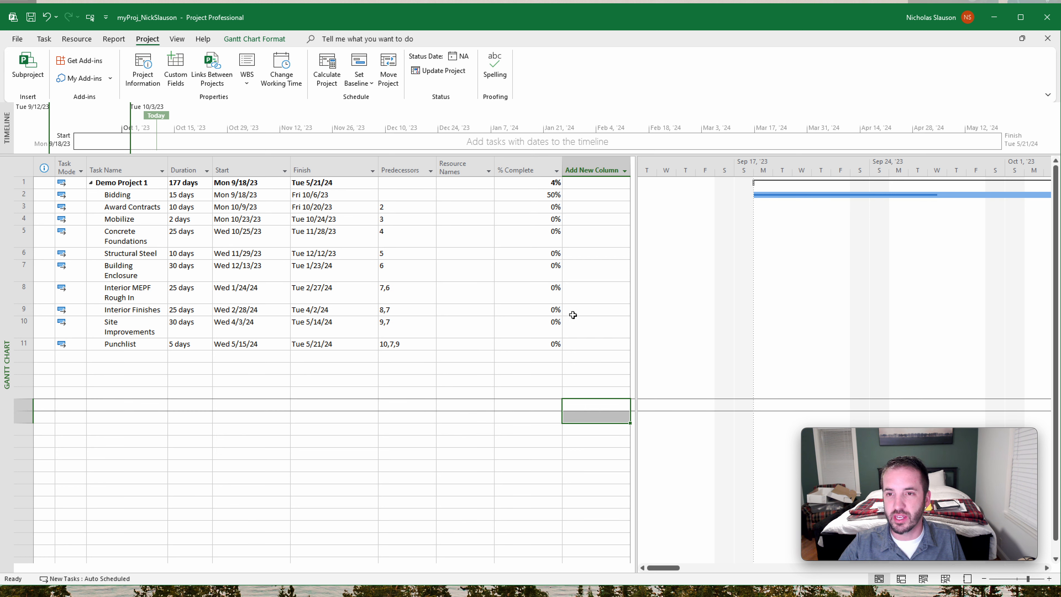
{"action": "left_click", "coordinate": [583, 207]}
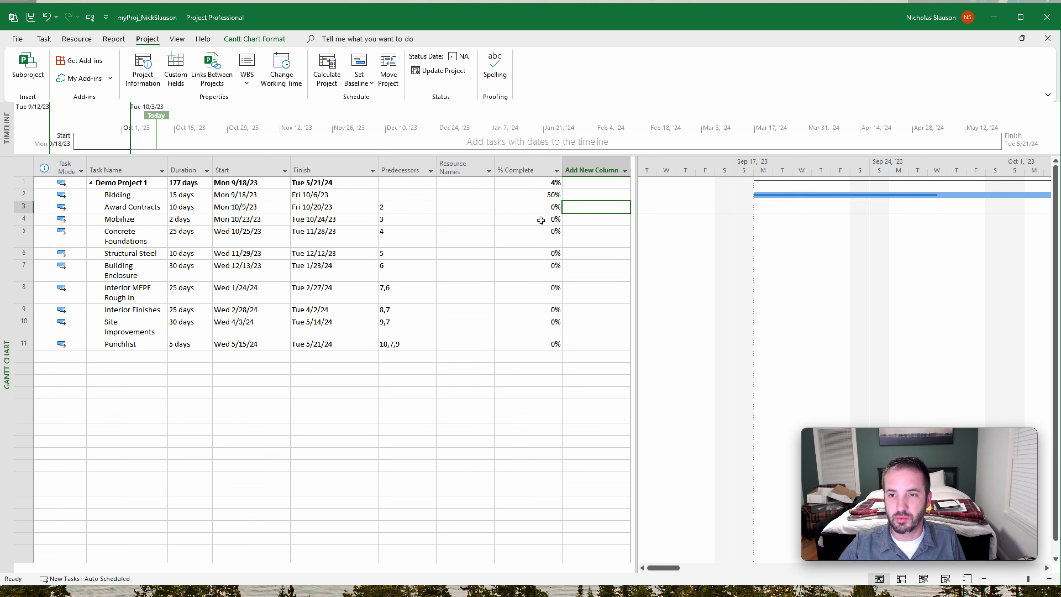
- Change the predecessors of Site Improvements to task 9 only
{"action": "left_click", "coordinate": [400, 288]}
{"action": "left_click", "coordinate": [419, 328]}
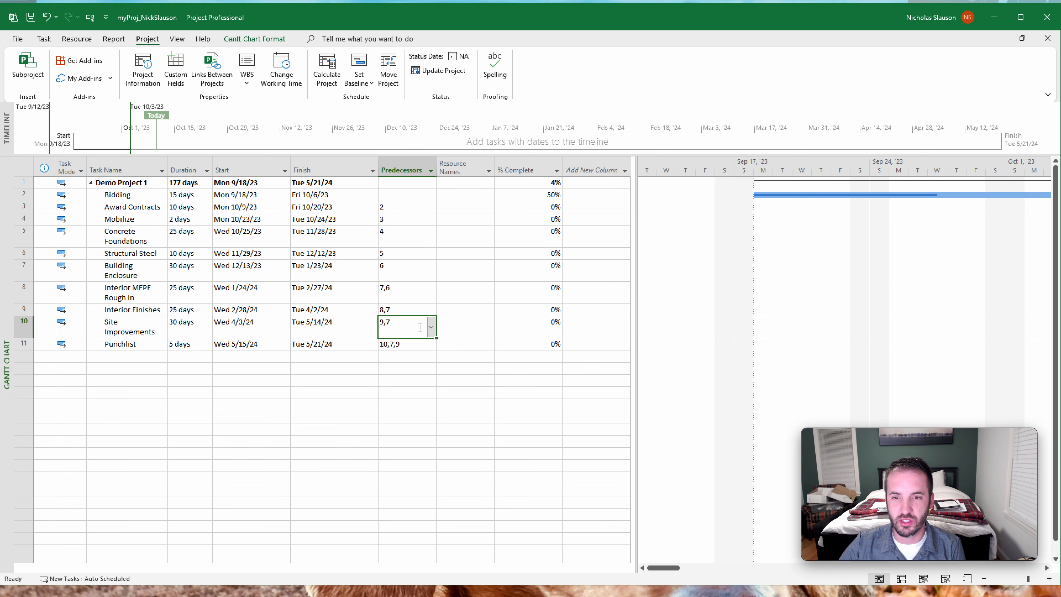
{"action": "left_click", "coordinate": [408, 322]}
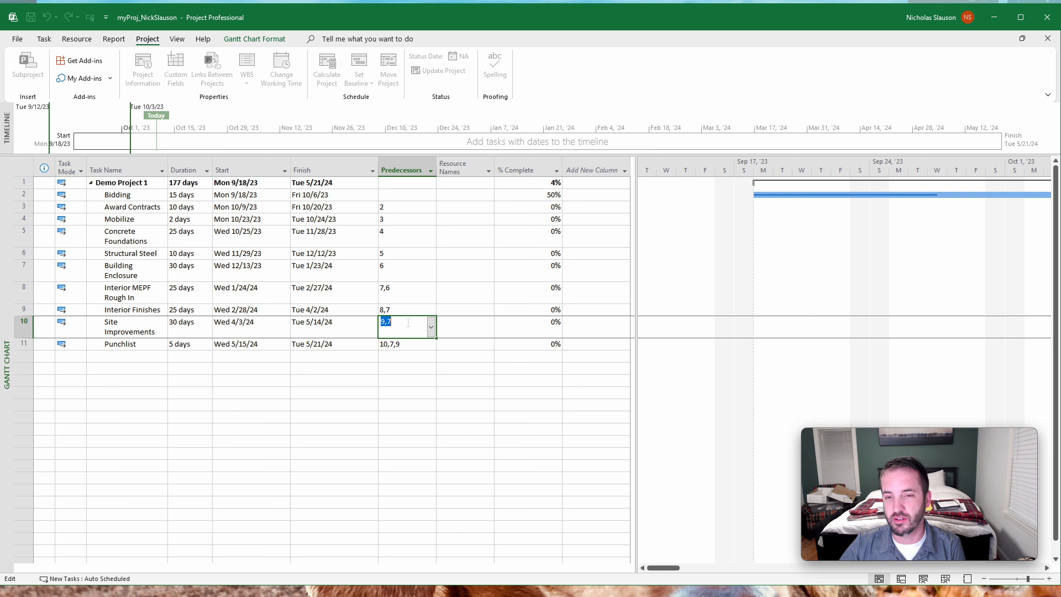
{"action": "type", "text": "9"}
{"action": "key", "text": "Return"}
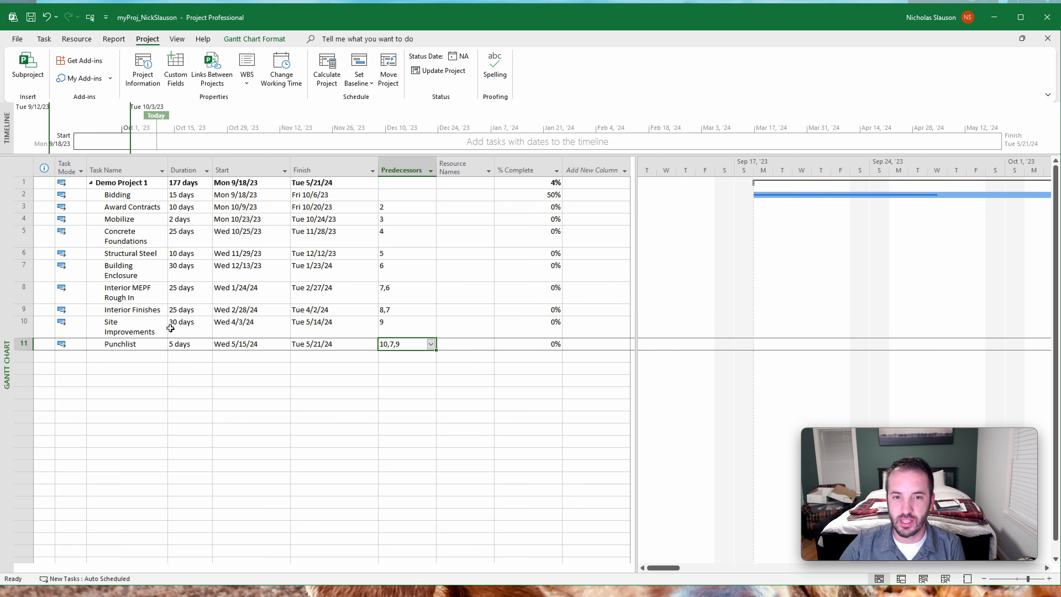
- Set the duration of Site Improvements to 45 days
{"action": "left_click", "coordinate": [170, 328]}
{"action": "type", "text": "45"}
{"action": "key", "text": "Return"}
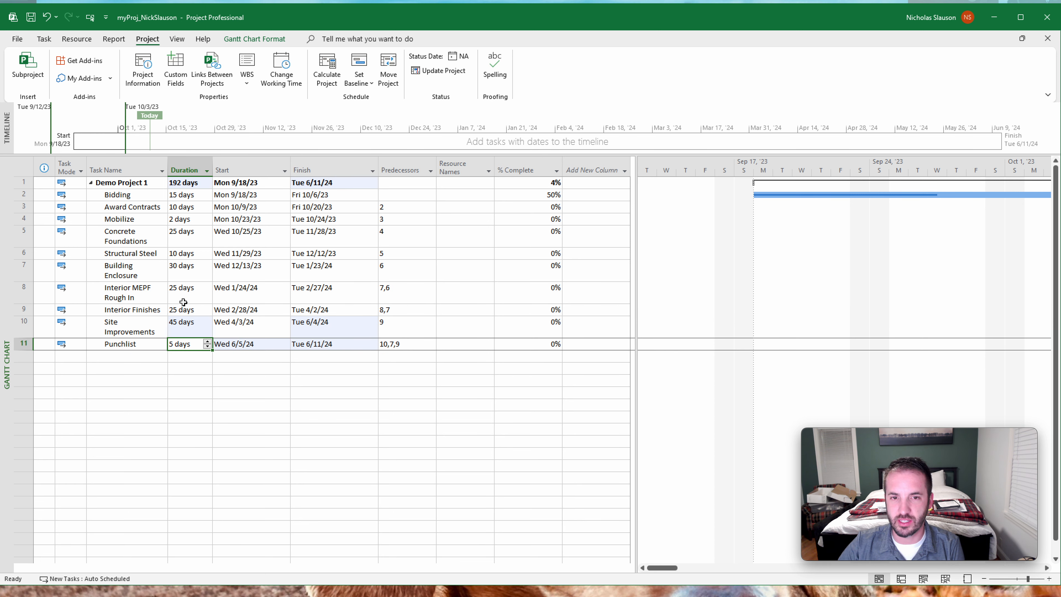
- Set the duration of Building Enclosure to 15 days and of Interior MEPF Rough In to 60 days
{"action": "left_click", "coordinate": [183, 268]}
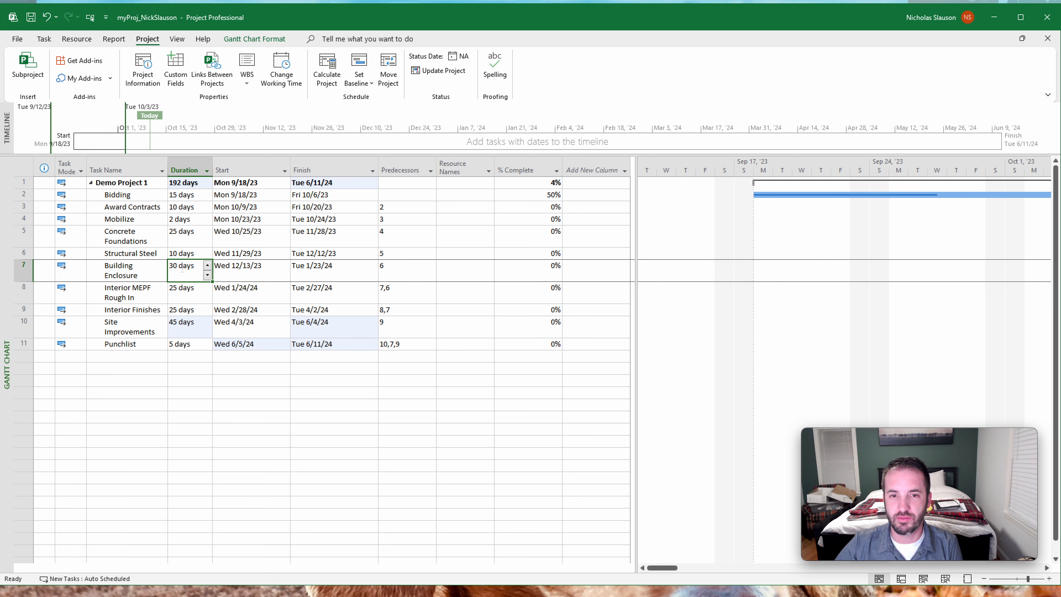
{"action": "type", "text": "15"}
{"action": "key", "text": "Return"}
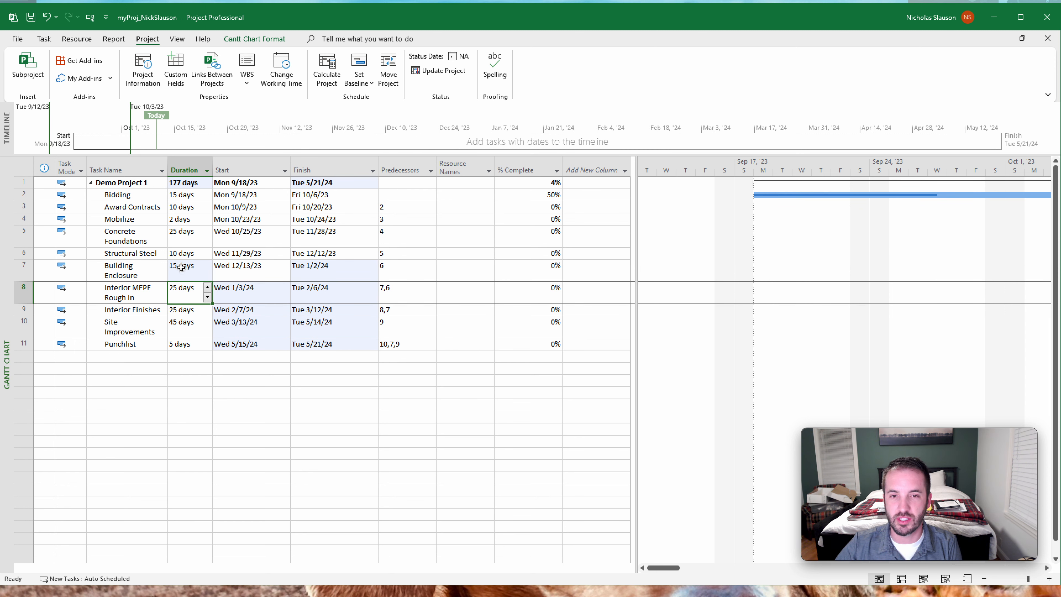
{"action": "type", "text": "60"}
{"action": "key", "text": "Return"}
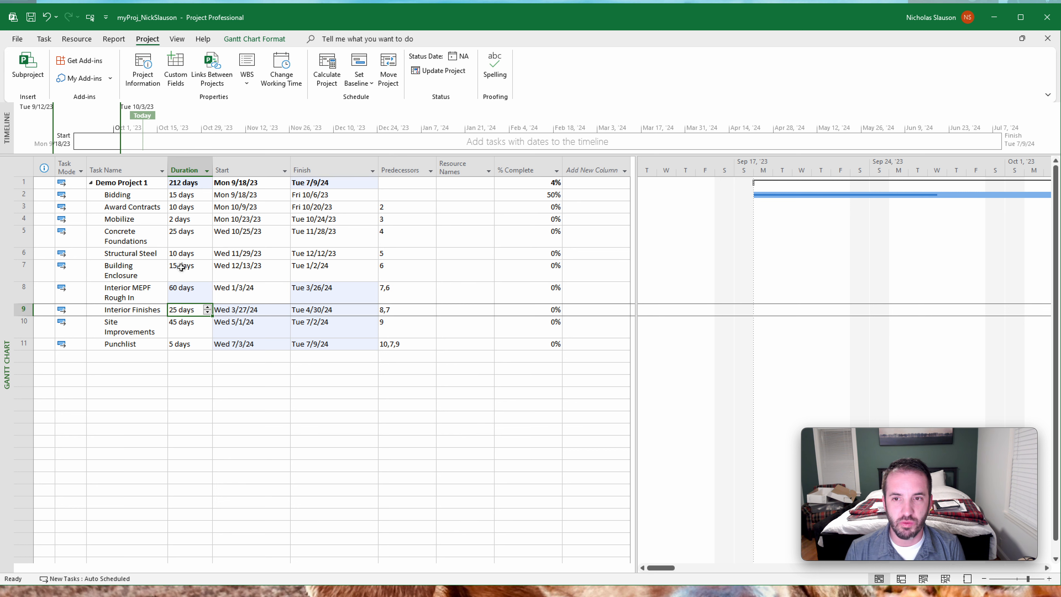
- Add a Baseline Duration column after % Complete in the task table
{"action": "left_click", "coordinate": [613, 170]}
{"action": "mouse_move", "coordinate": [633, 217]}
{"action": "left_mouse_down"}
{"action": "mouse_move", "coordinate": [630, 230]}
{"action": "mouse_move", "coordinate": [627, 214]}
{"action": "left_mouse_up"}
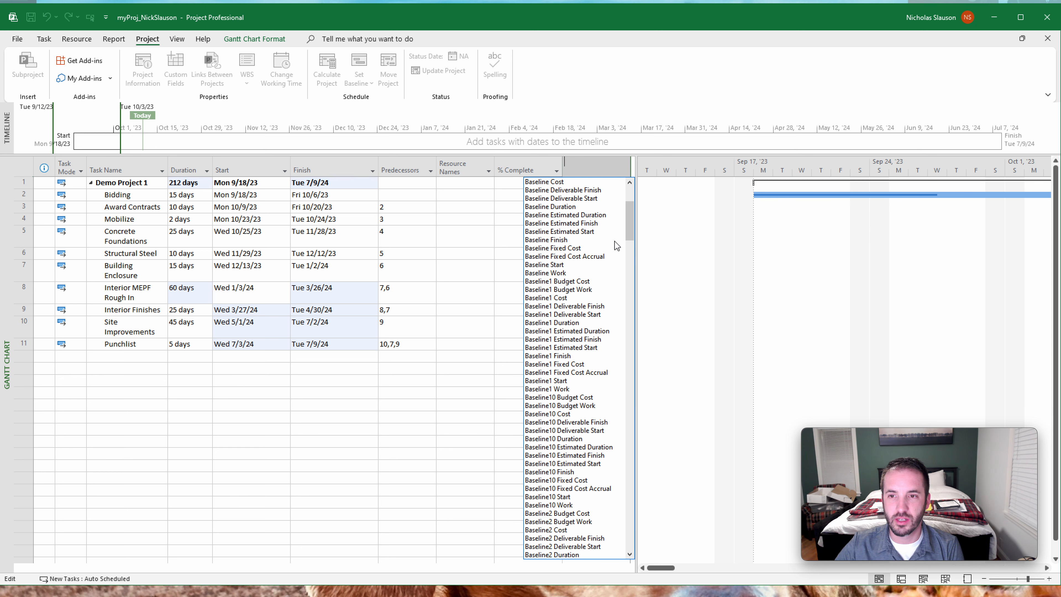
{"action": "left_click_drag", "start_coordinate": [632, 230], "coordinate": [628, 224]}
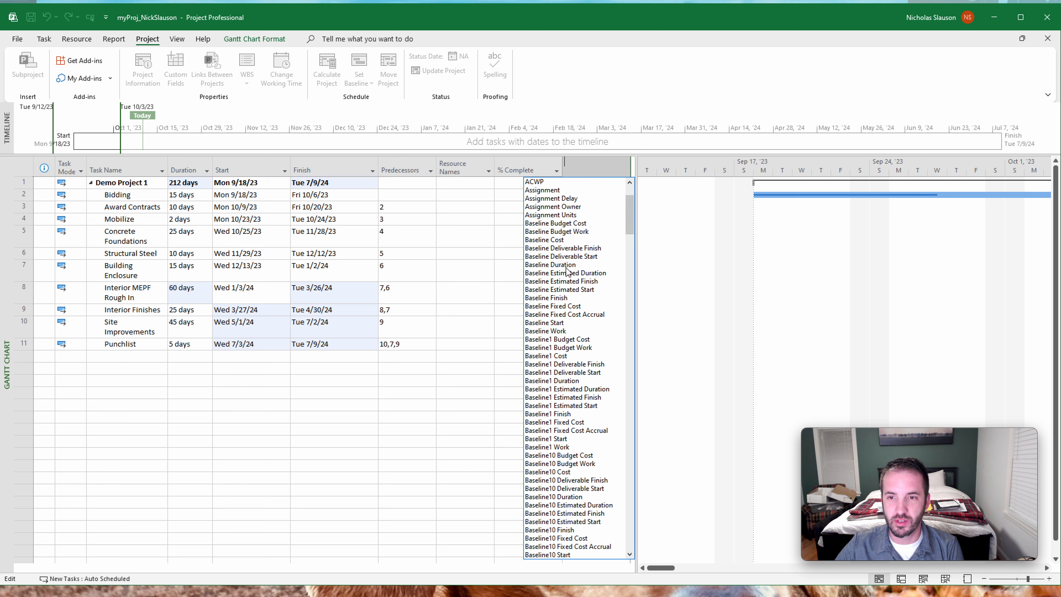
{"action": "left_click", "coordinate": [556, 265]}
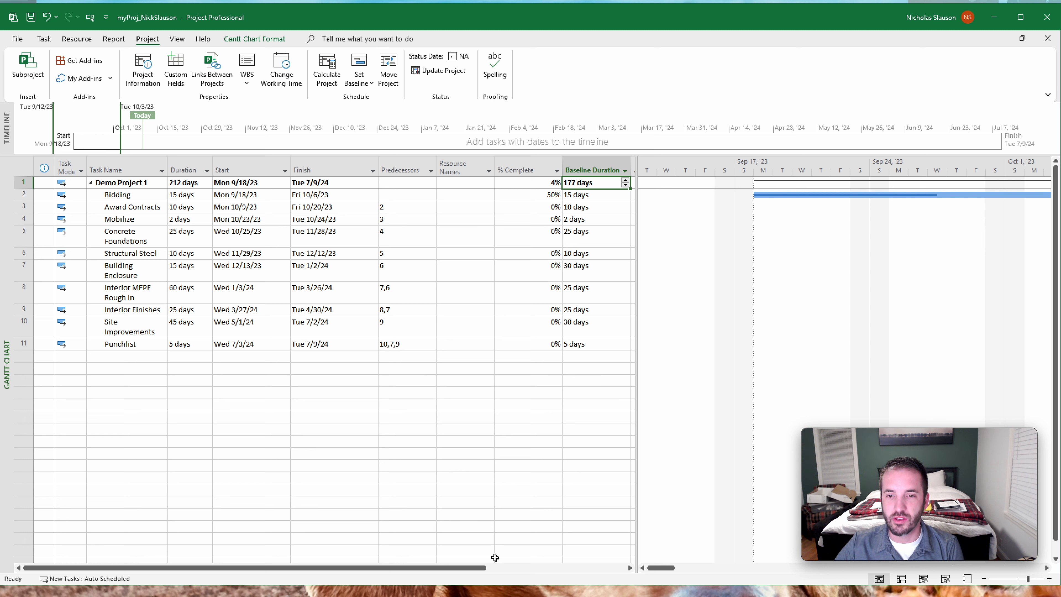
- Widen the task table beyond Baseline Duration and view the fields available for another column without adding one
{"action": "left_click_drag", "start_coordinate": [465, 570], "coordinate": [521, 526]}
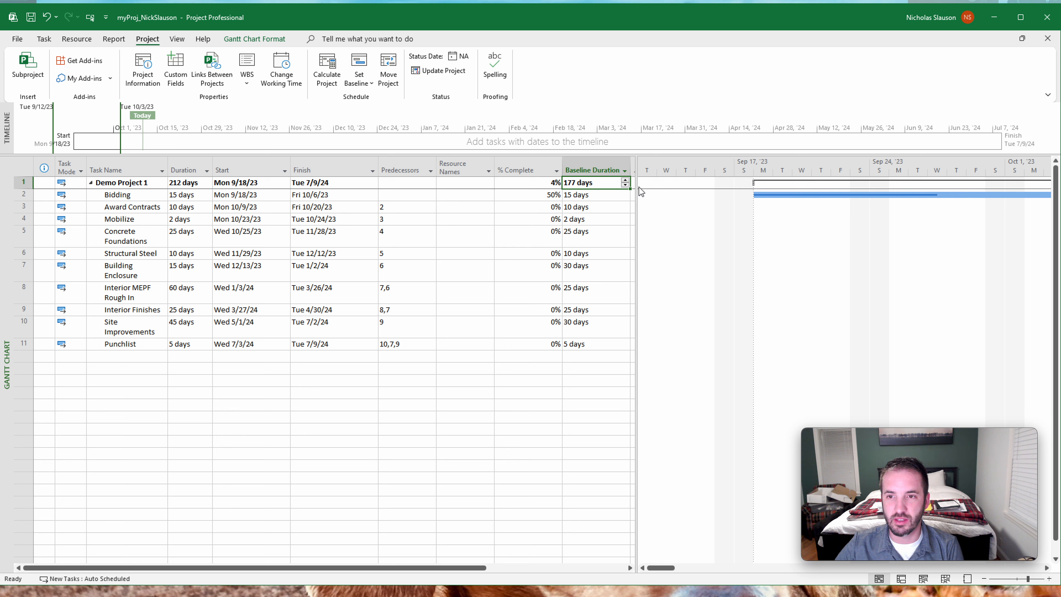
{"action": "left_click_drag", "start_coordinate": [635, 191], "coordinate": [770, 192]}
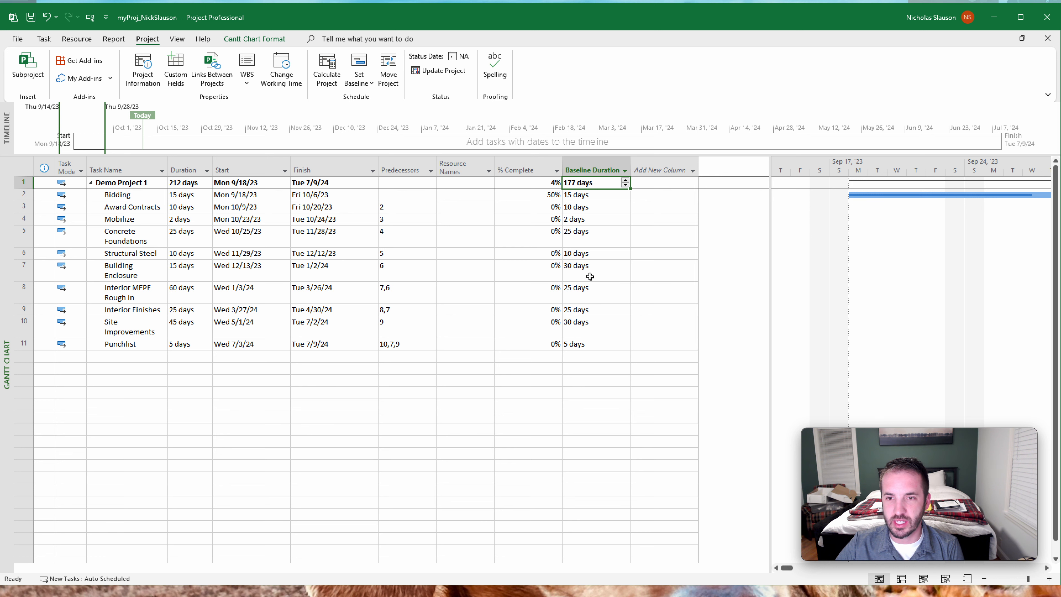
{"action": "left_click", "coordinate": [661, 168]}
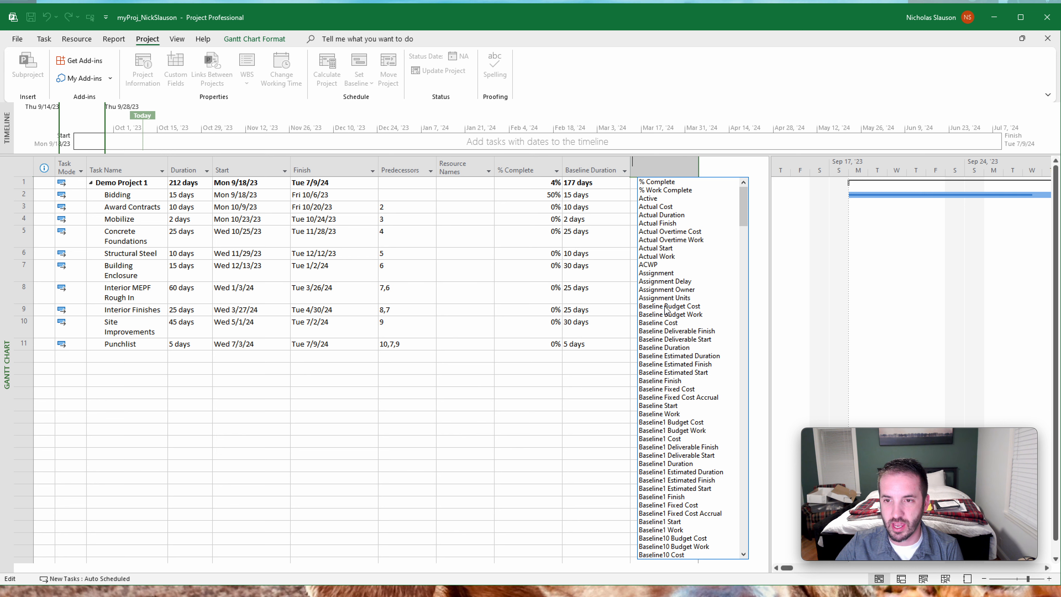
{"action": "left_click", "coordinate": [552, 404]}
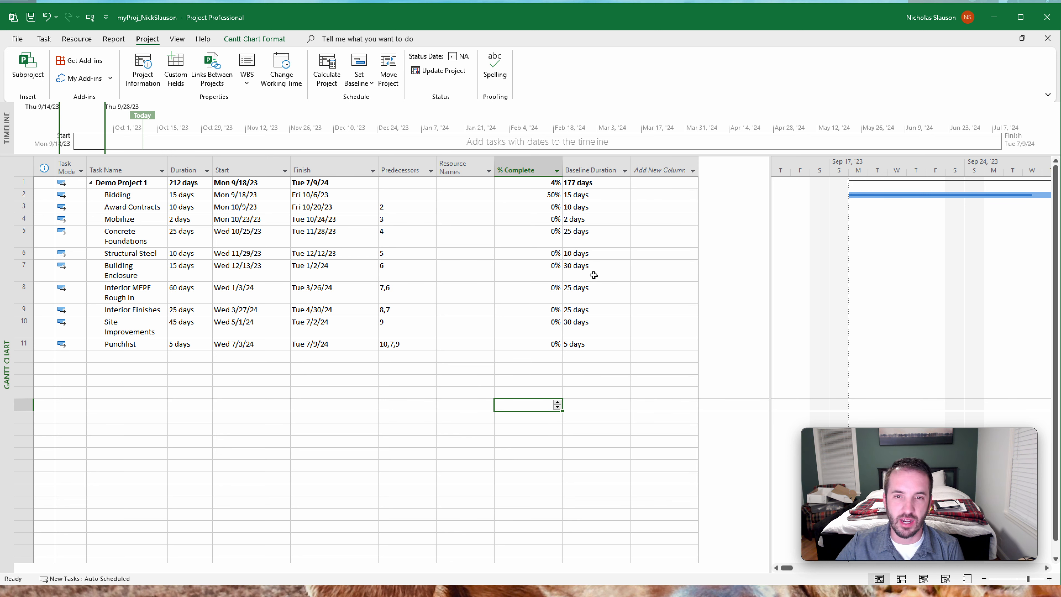